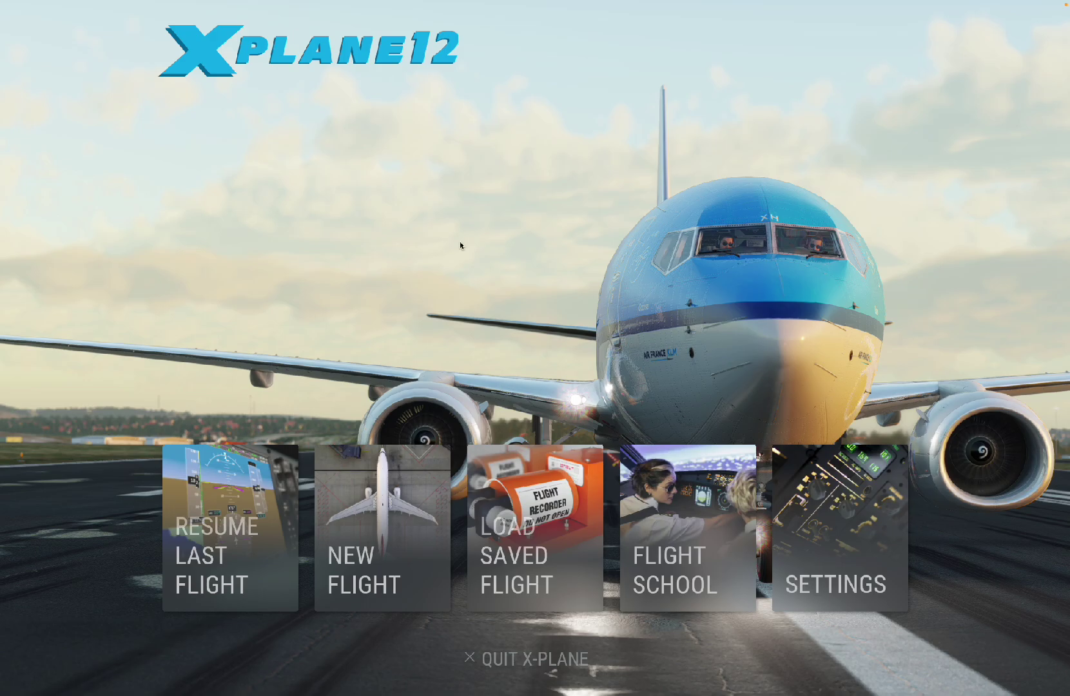
Show the Mission Control overview of all windows from X-Plane 12's main menu.
{"action": "key", "text": "ctrl+Up"}
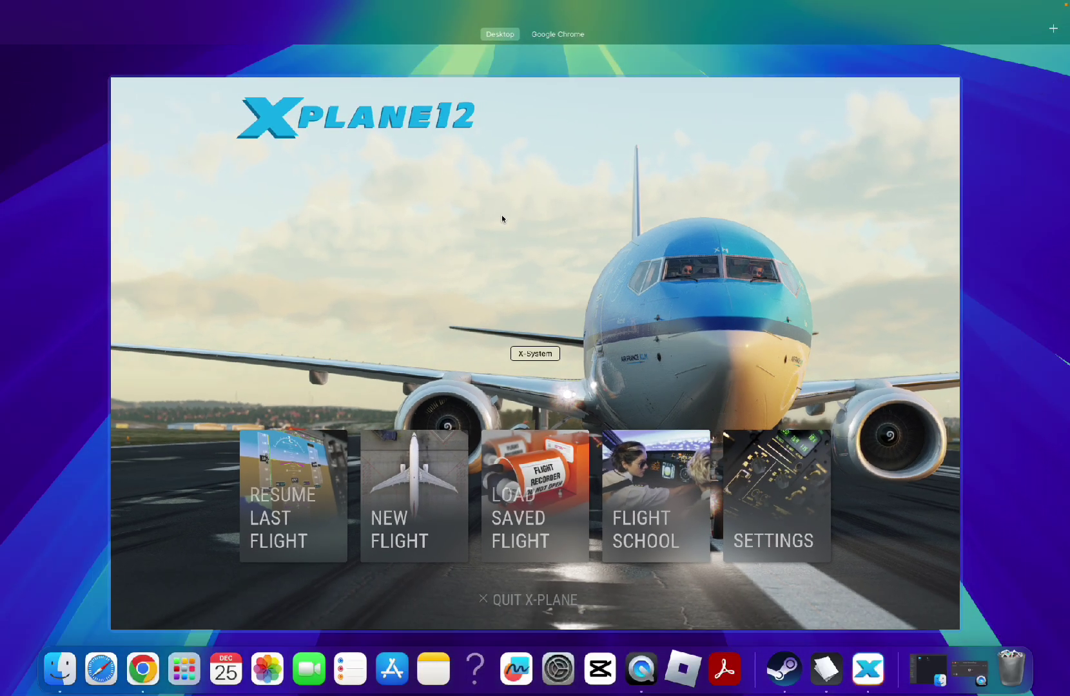
Bring Chrome forward and search Google for 'simbrief' from the address bar.
{"action": "left_click", "coordinate": [142, 681]}
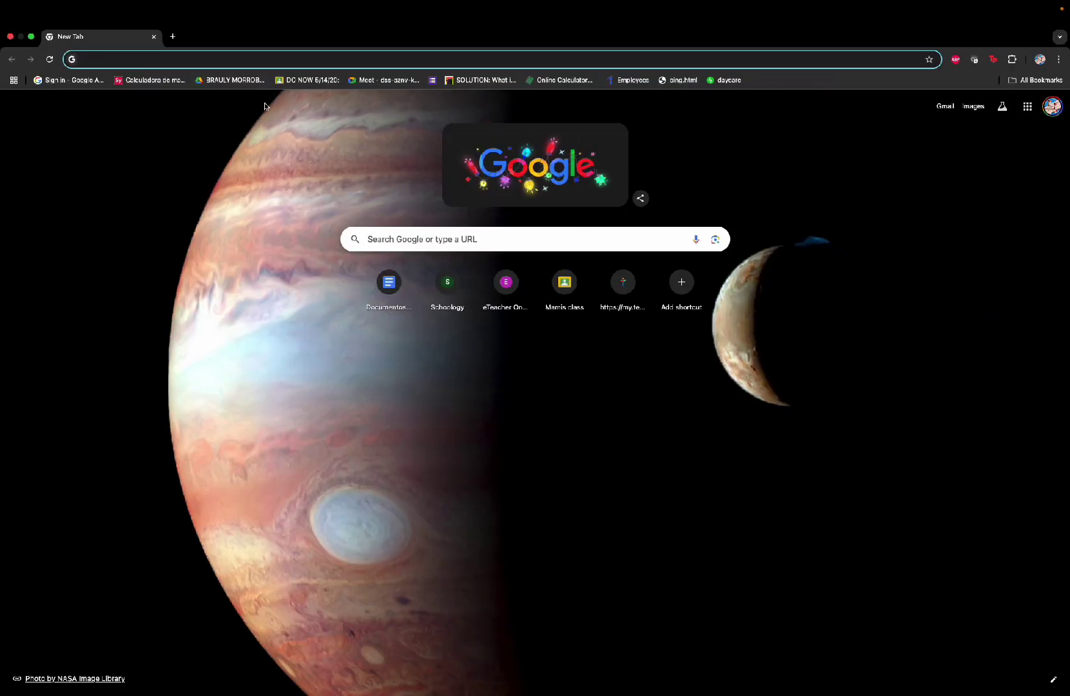
{"action": "type", "text": "sim"}
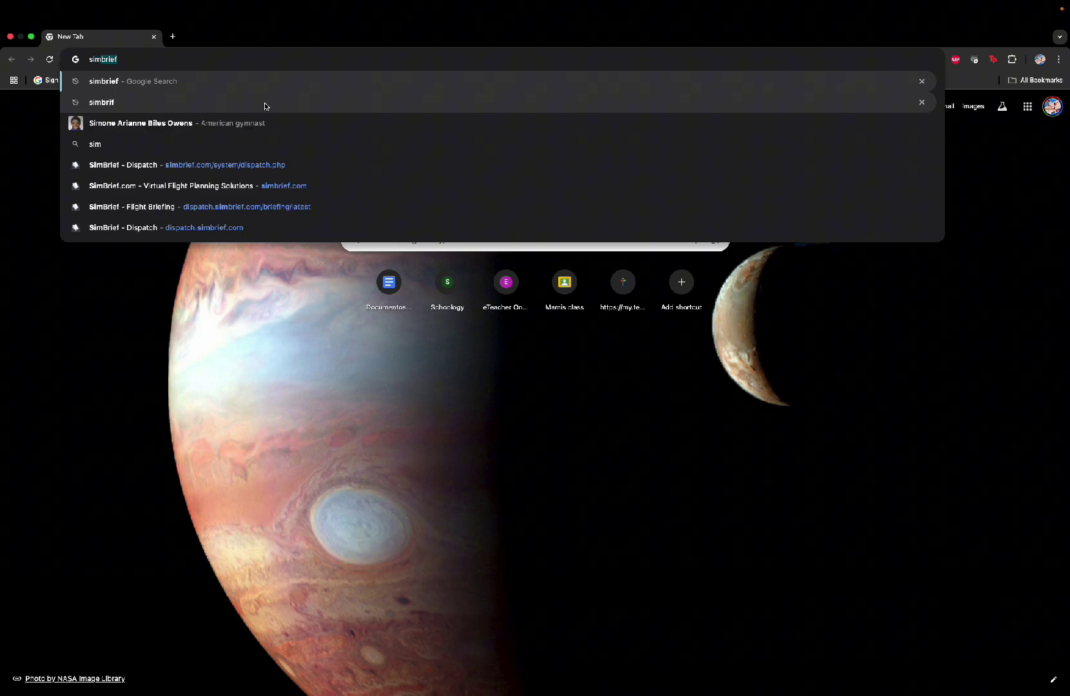
{"action": "type", "text": "bri"}
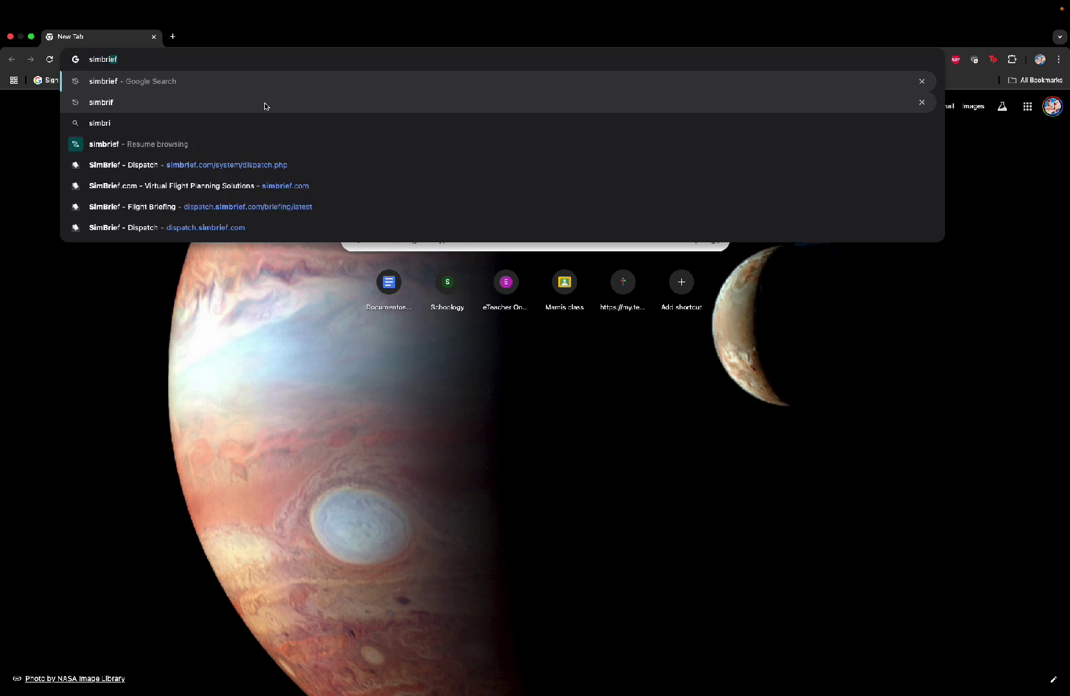
{"action": "key", "text": "BackSpace"}
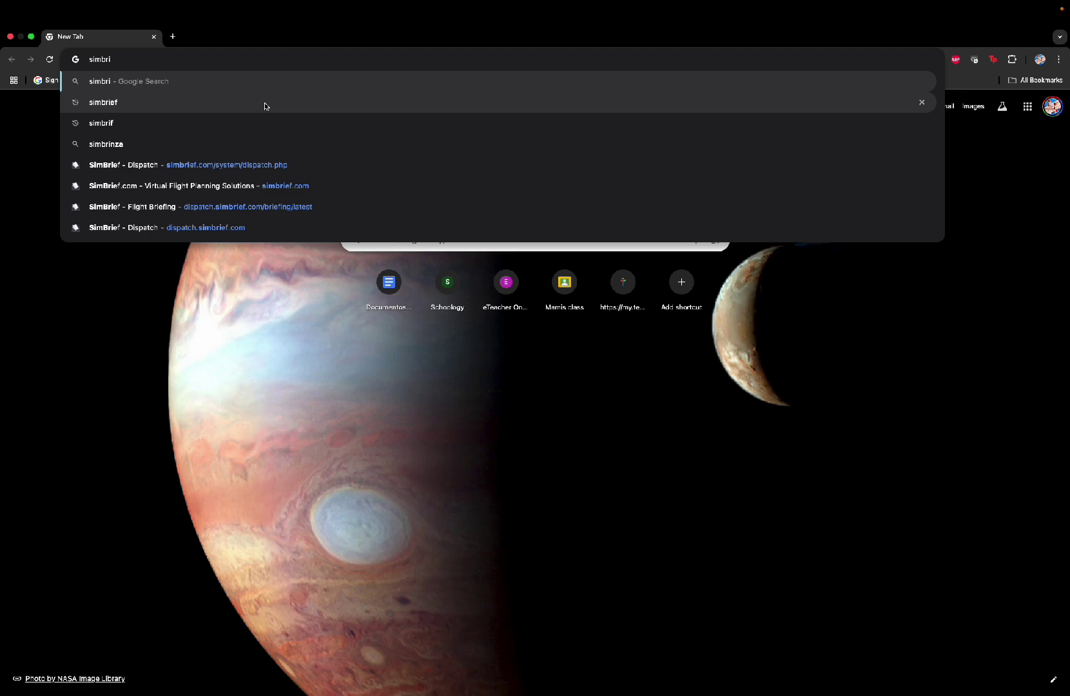
{"action": "left_click", "coordinate": [264, 103]}
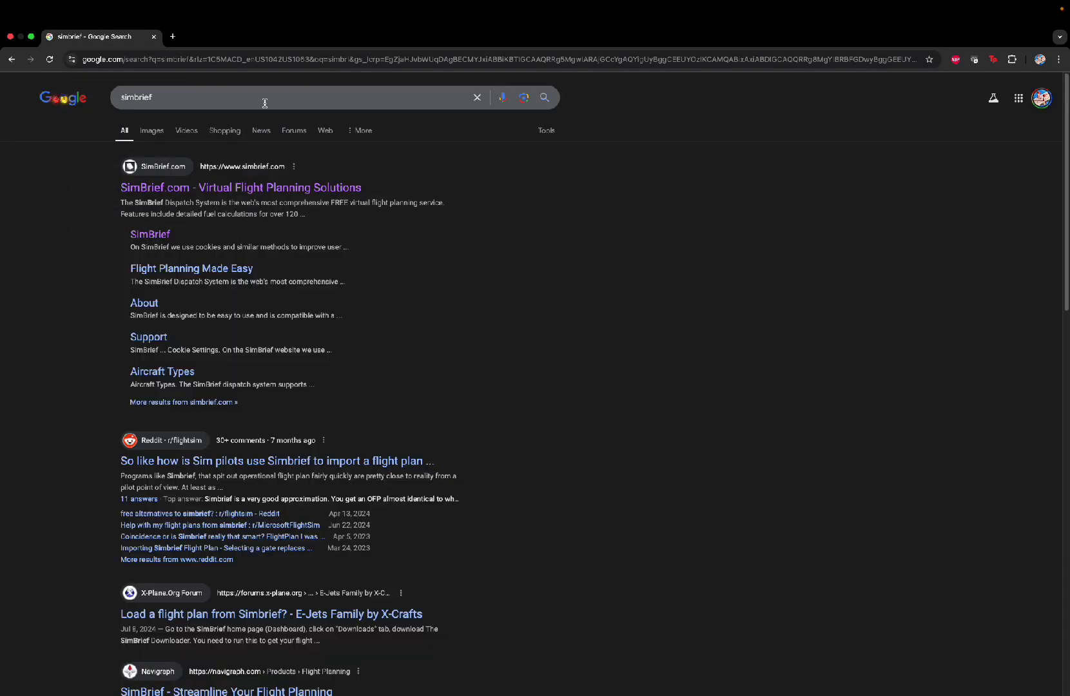
Open SimBrief's Dispatch dashboard and start a new flight plan.
{"action": "left_click", "coordinate": [225, 188]}
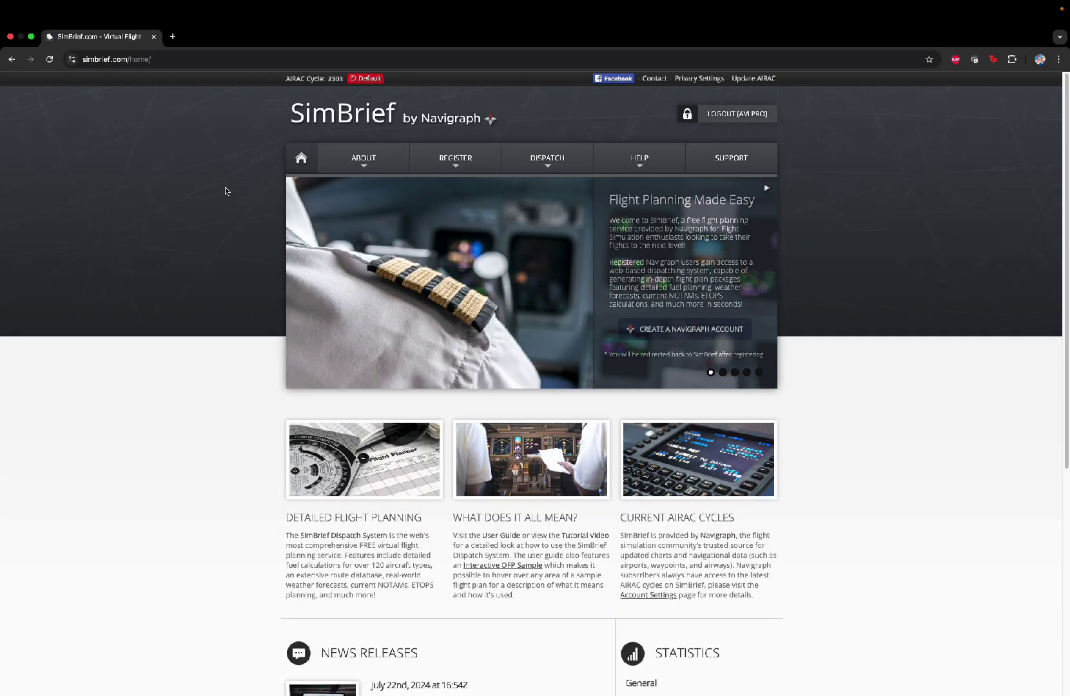
{"action": "mouse_move", "coordinate": [544, 161]}
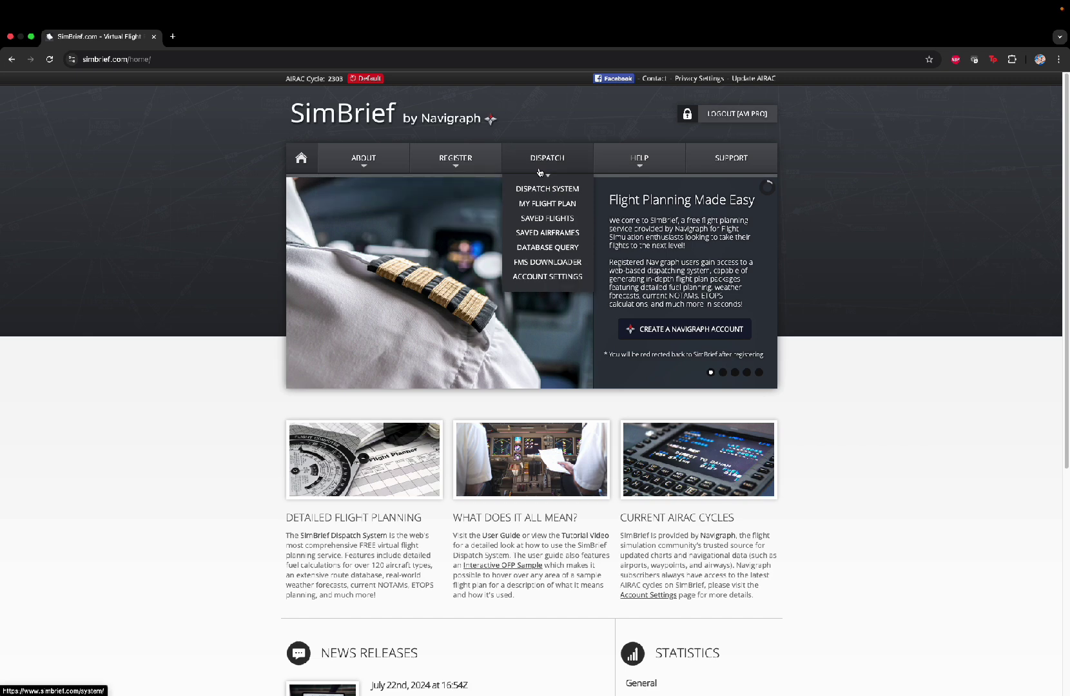
{"action": "left_click", "coordinate": [536, 204]}
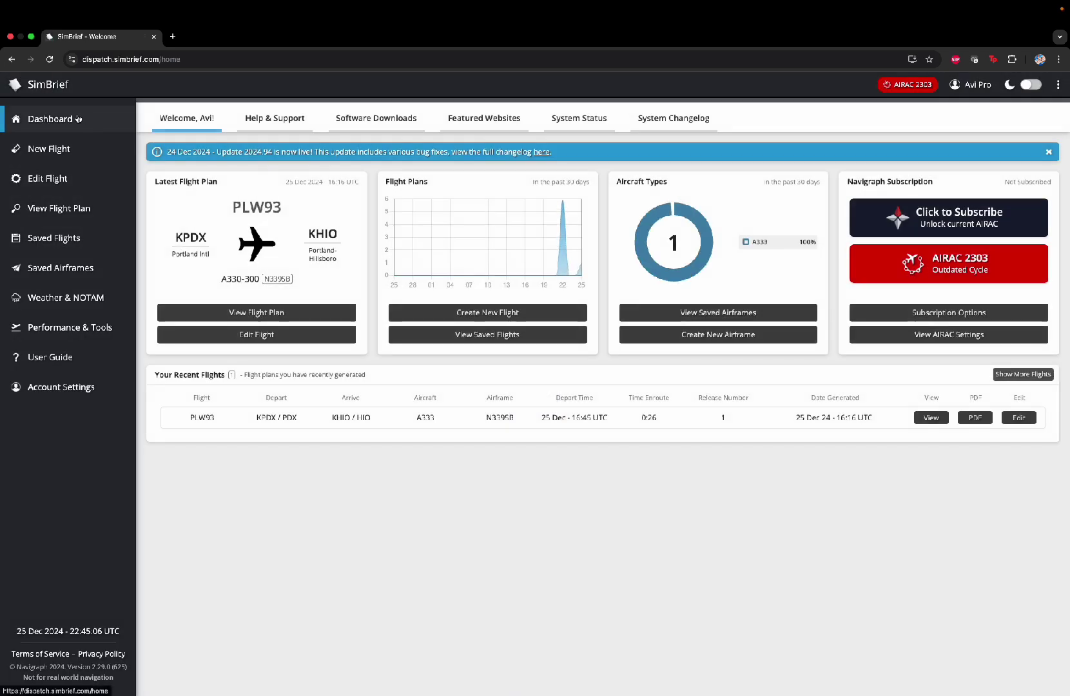
{"action": "left_click", "coordinate": [77, 119]}
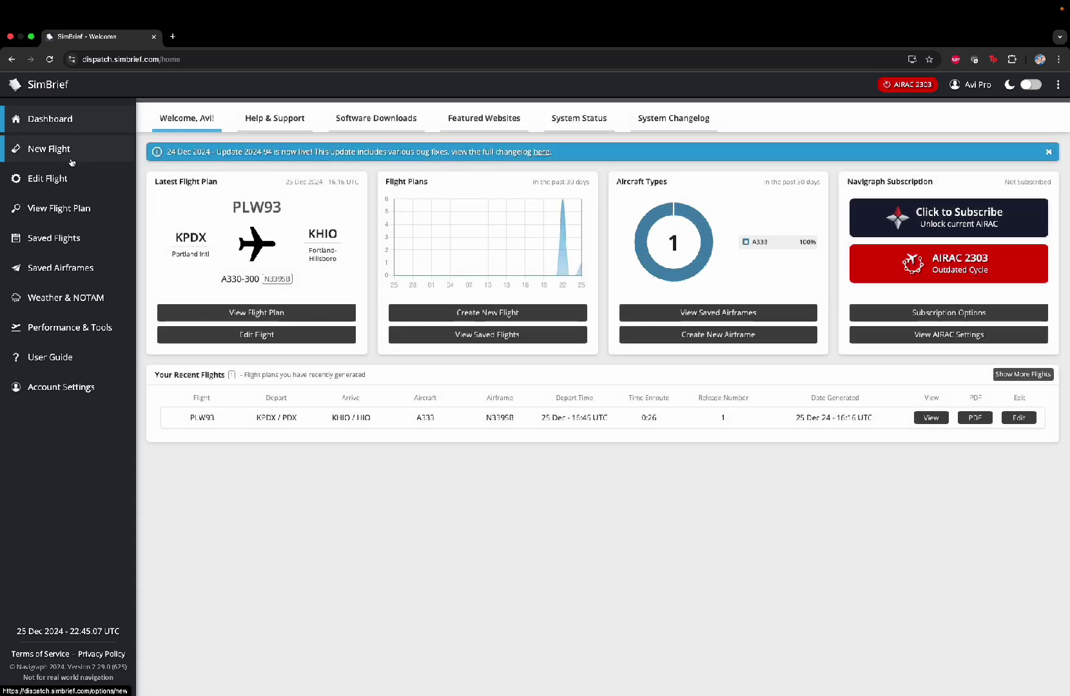
{"action": "left_click", "coordinate": [73, 155]}
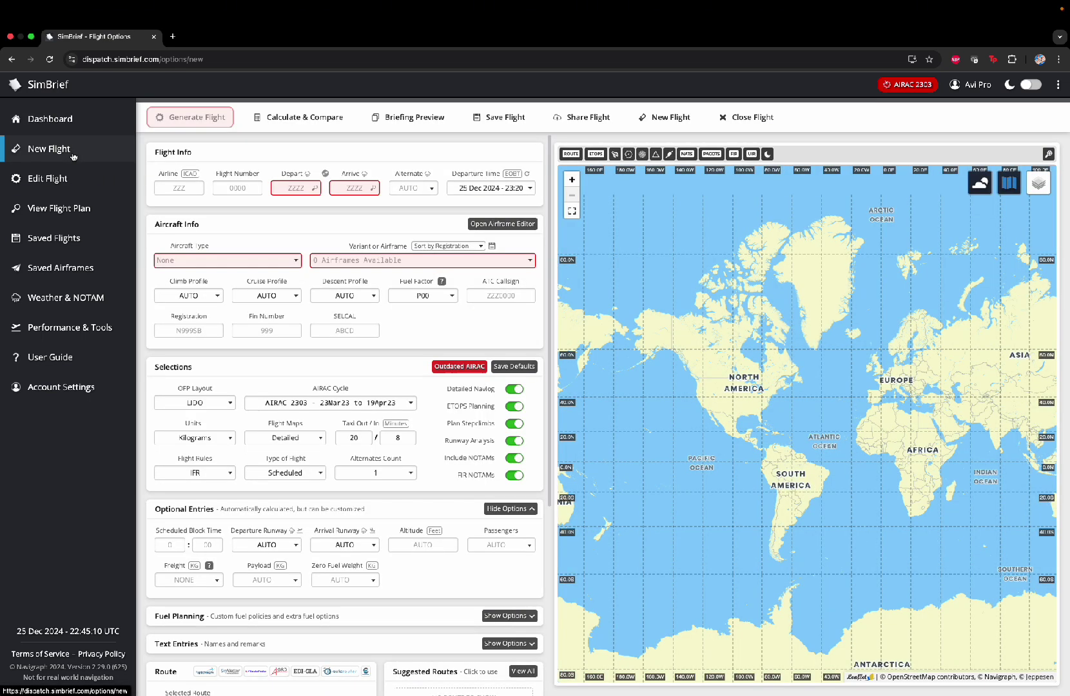
Enter airline POP and flight number 34, then return to the window overview.
{"action": "left_click", "coordinate": [187, 184]}
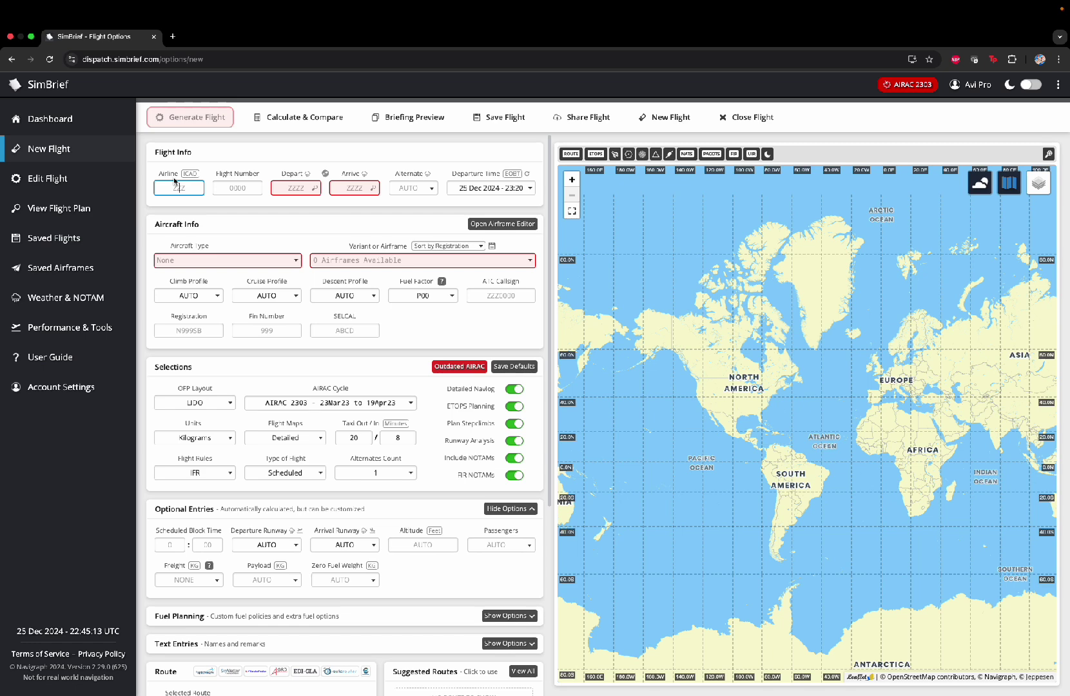
{"action": "type", "text": "POP"}
{"action": "left_click", "coordinate": [254, 188]}
{"action": "type", "text": "34"}
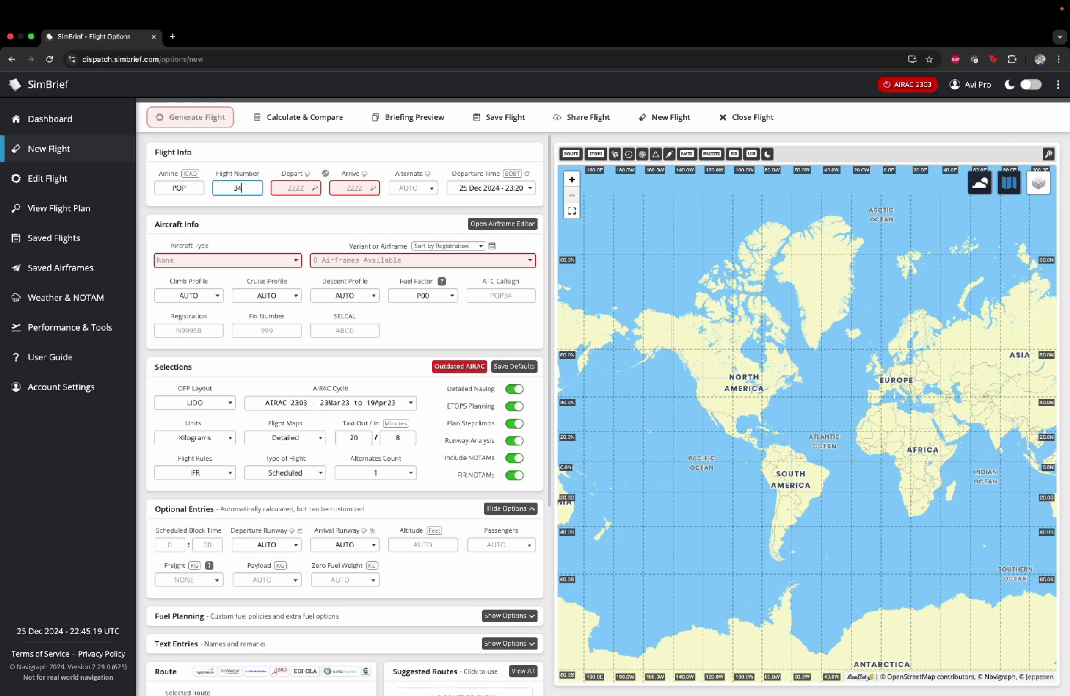
{"action": "left_click", "coordinate": [291, 188]}
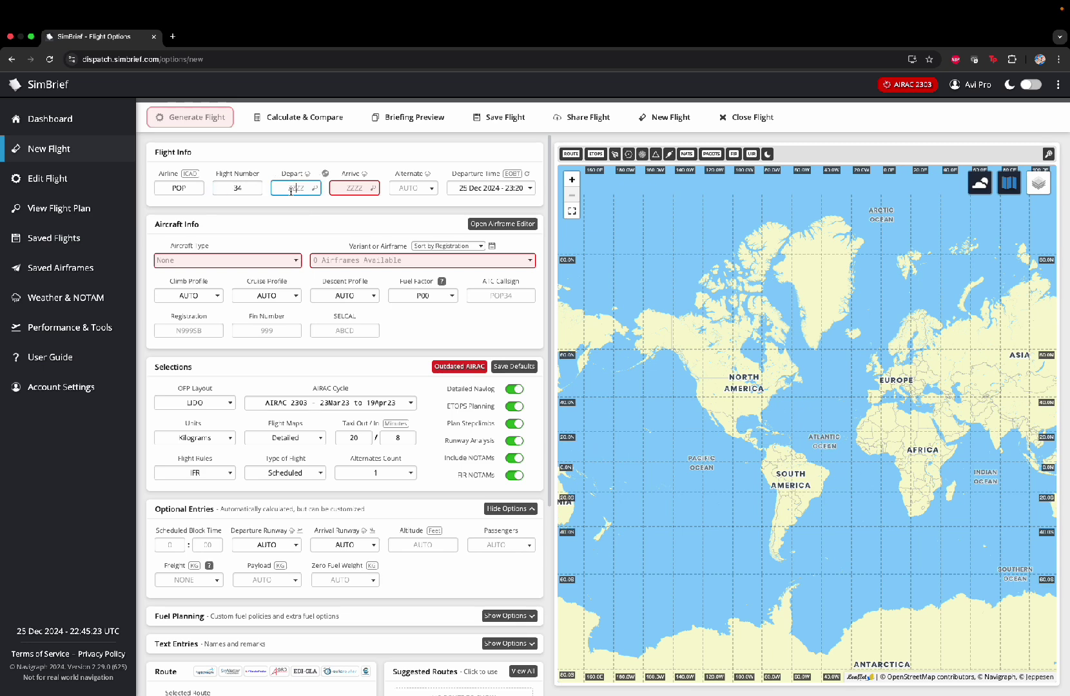
{"action": "key", "text": "ctrl+Up"}
Start a new X-Plane flight with the Airbus A330 at Portland Intl (KPDX).
{"action": "left_click", "coordinate": [440, 223]}
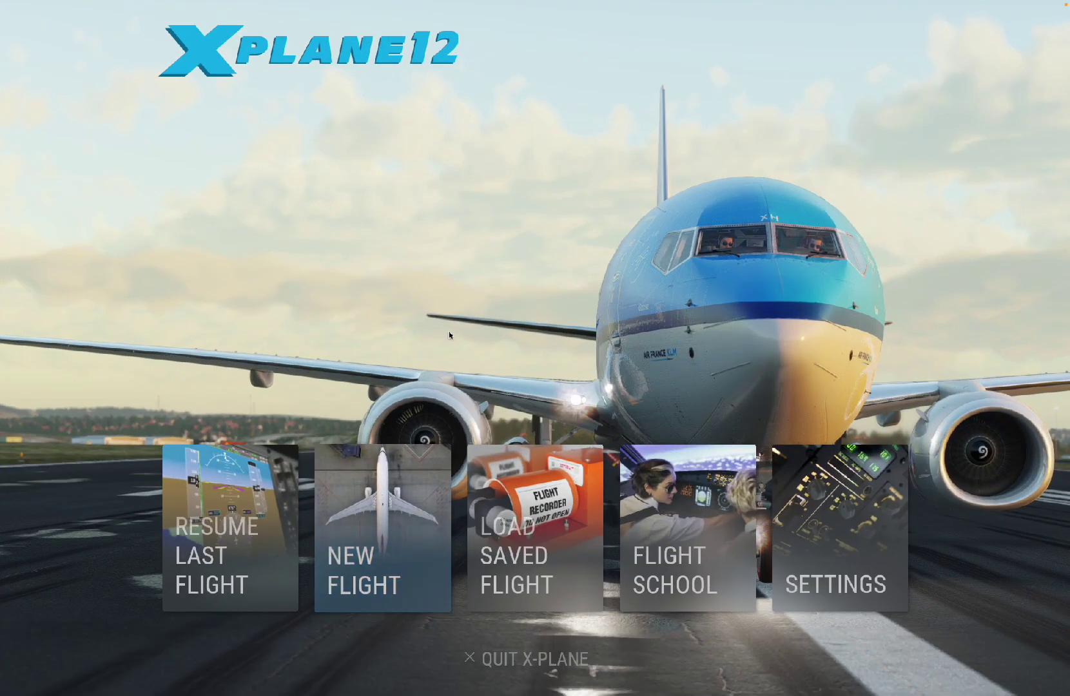
{"action": "left_click", "coordinate": [399, 478]}
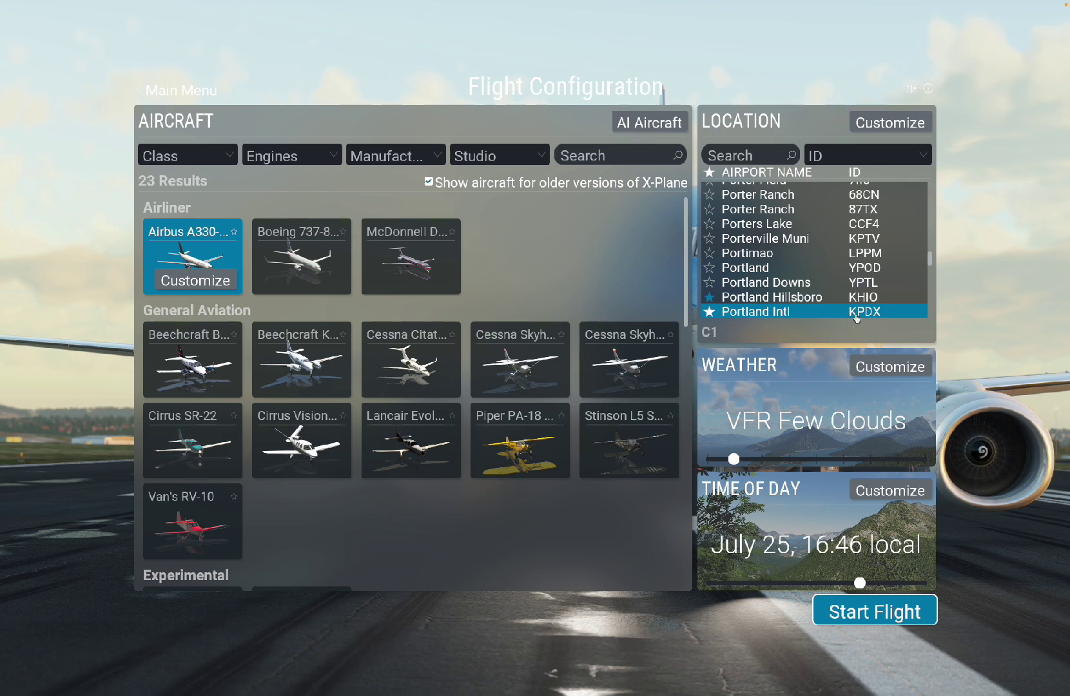
{"action": "key", "text": "ctrl+Up"}
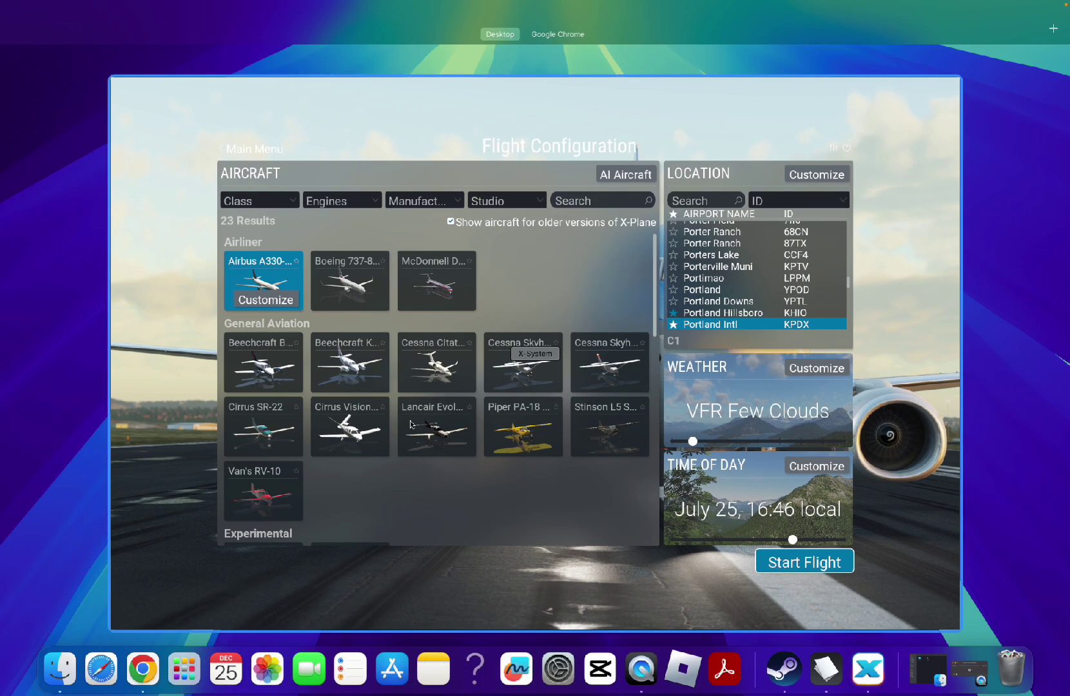
Enter KPDX as SimBrief's departure airport, then go back to the window overview.
{"action": "left_click", "coordinate": [143, 667]}
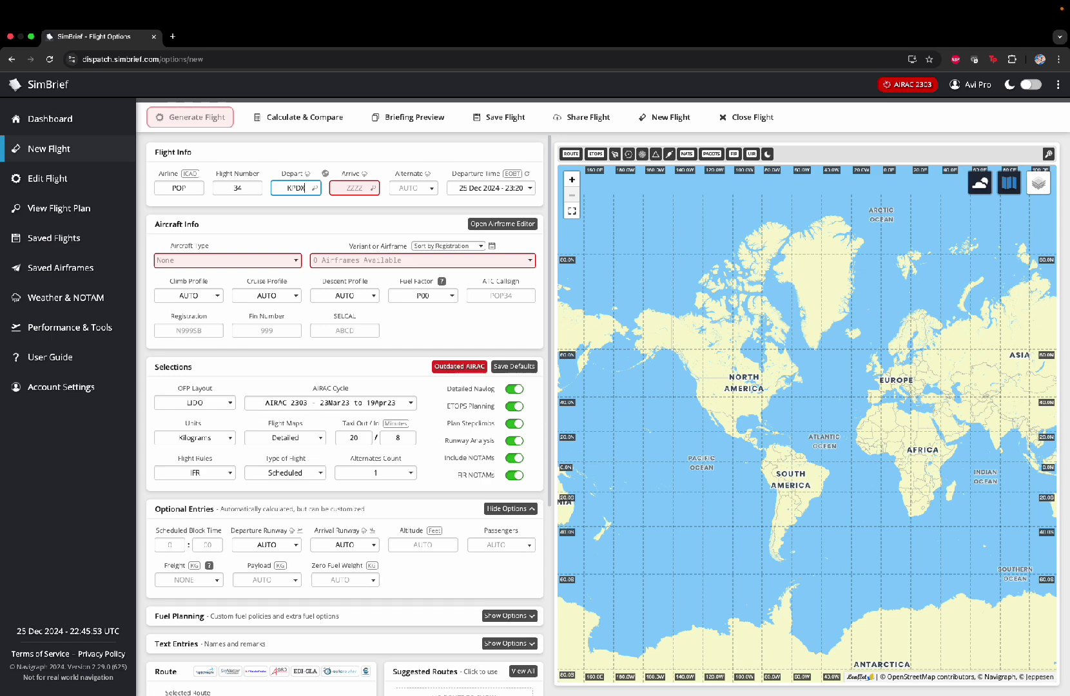
{"action": "left_click", "coordinate": [365, 190]}
{"action": "key", "text": "ctrl+Up"}
Set X-Plane's flight location to Portland Hillsboro (KHIO), then switch to the SimBrief page.
{"action": "left_click", "coordinate": [632, 259]}
{"action": "left_click", "coordinate": [763, 301]}
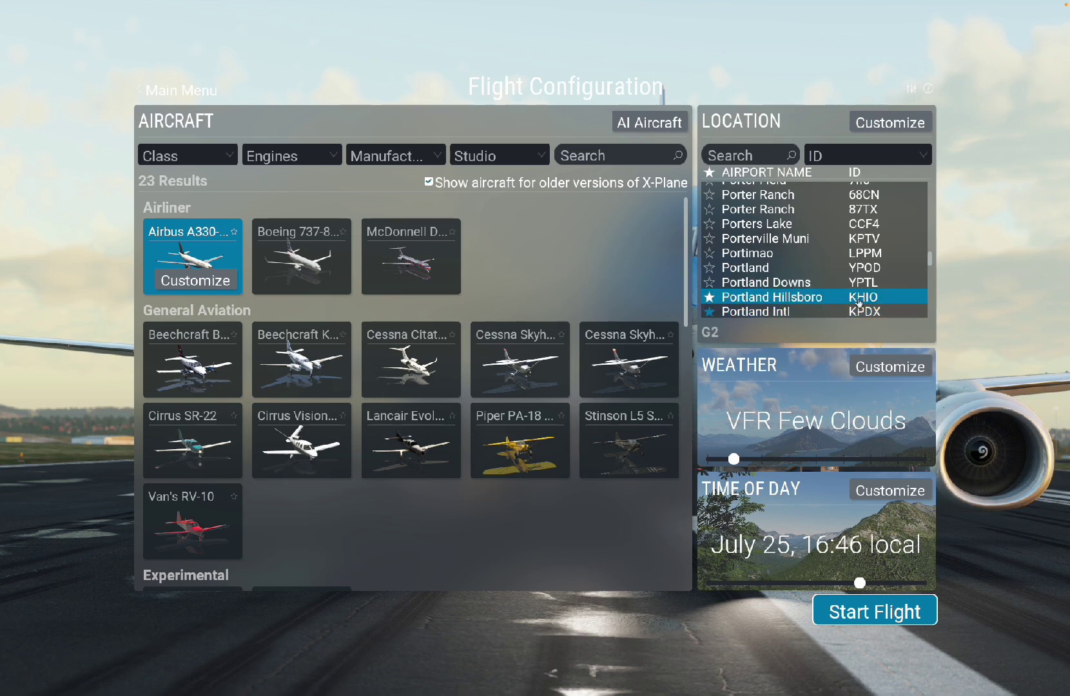
{"action": "key", "text": "ctrl+Up"}
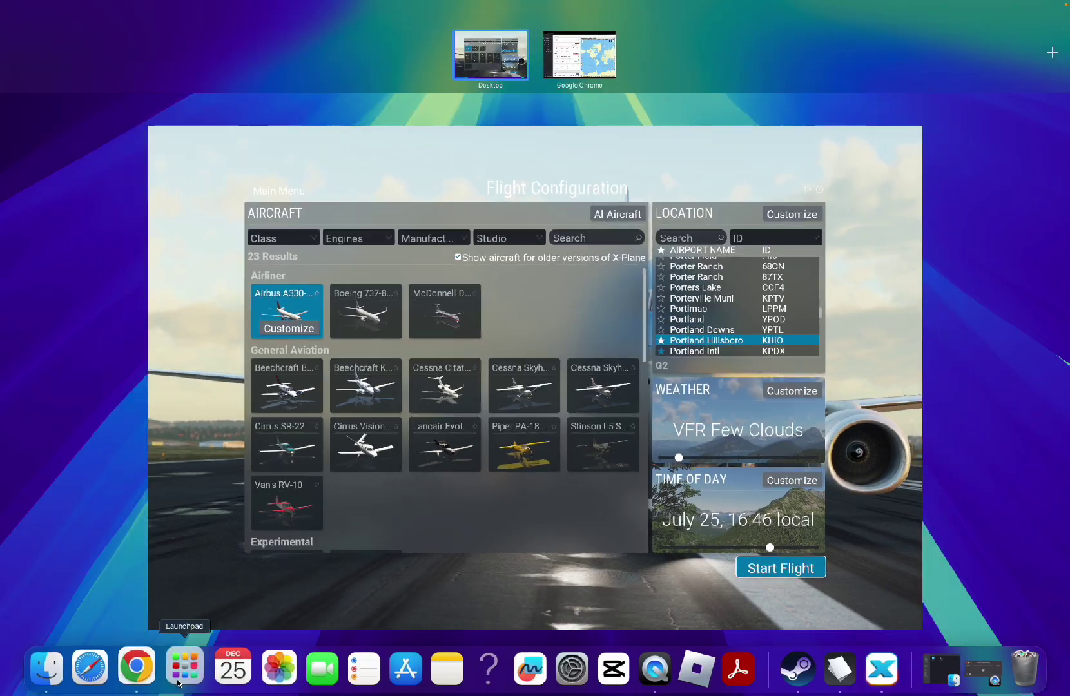
{"action": "key", "text": "ctrl+Right"}
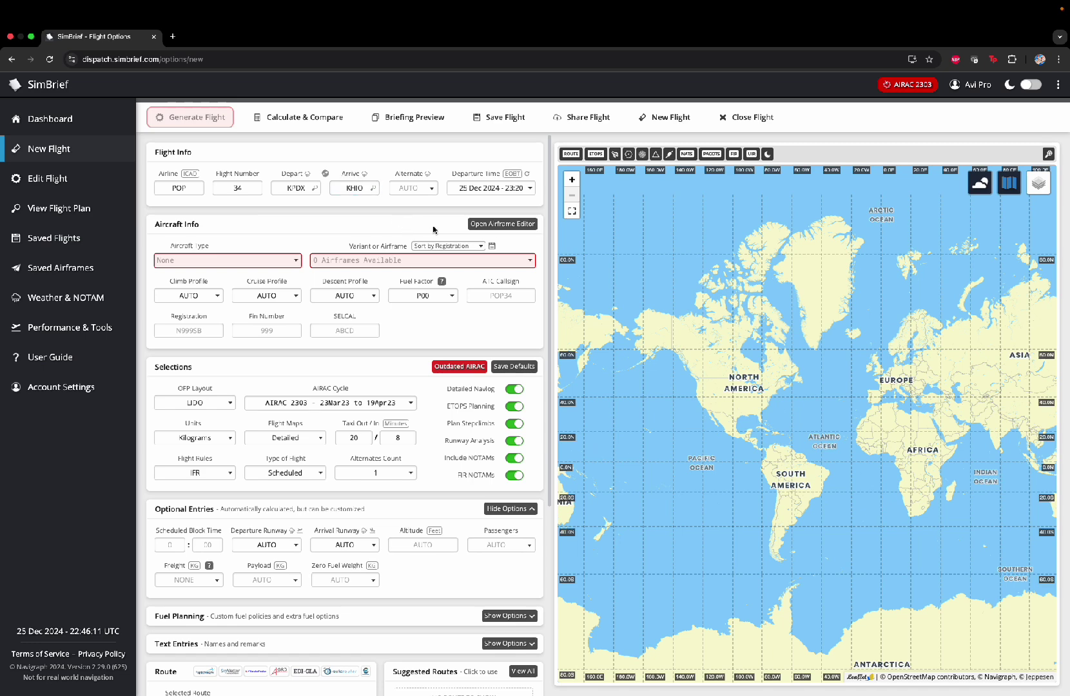
Enter KHIO as arrival and select aircraft type A333 - A330-300.
{"action": "left_click", "coordinate": [274, 267]}
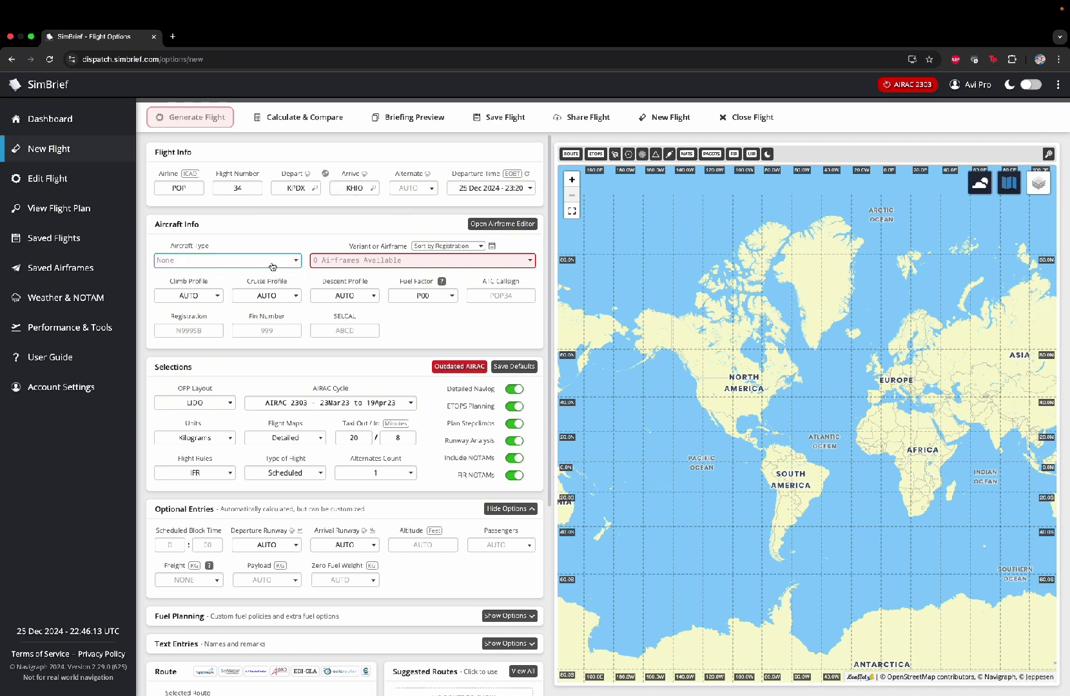
{"action": "left_click", "coordinate": [272, 266]}
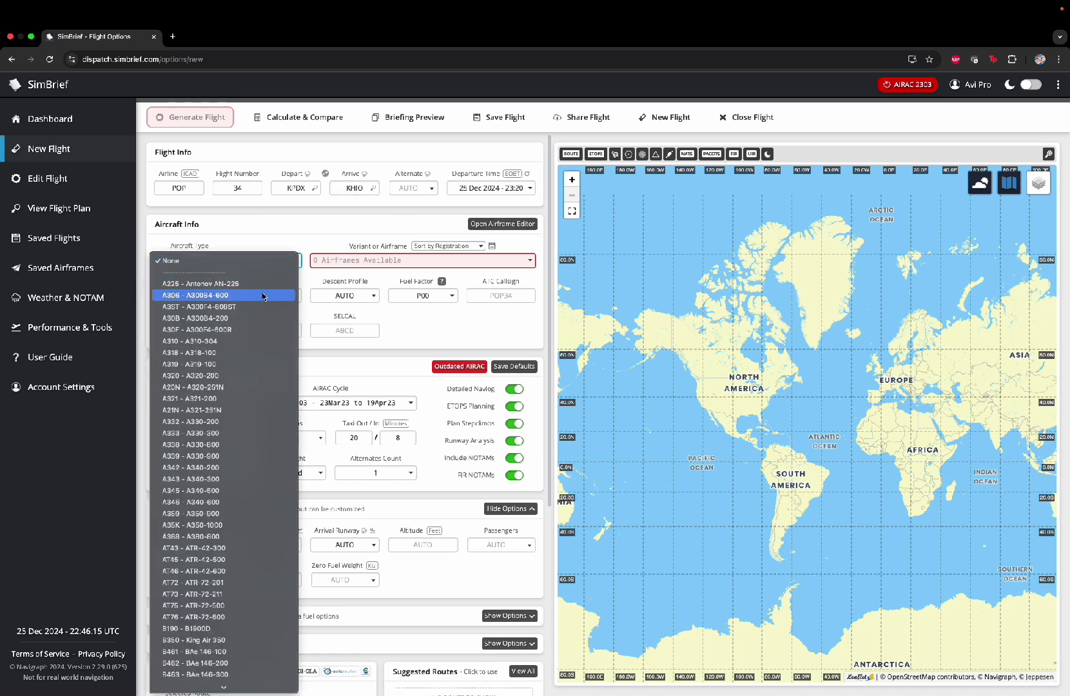
{"action": "scroll", "coordinate": [264, 301], "scroll_direction": "down", "scroll_amount": 1}
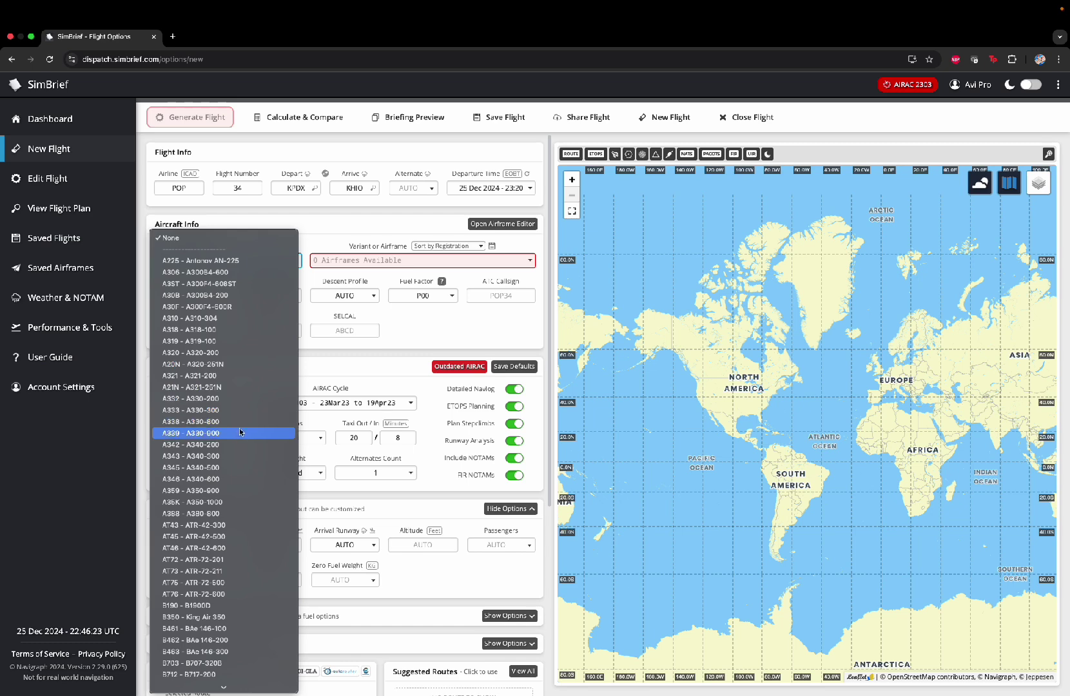
{"action": "left_click", "coordinate": [238, 410]}
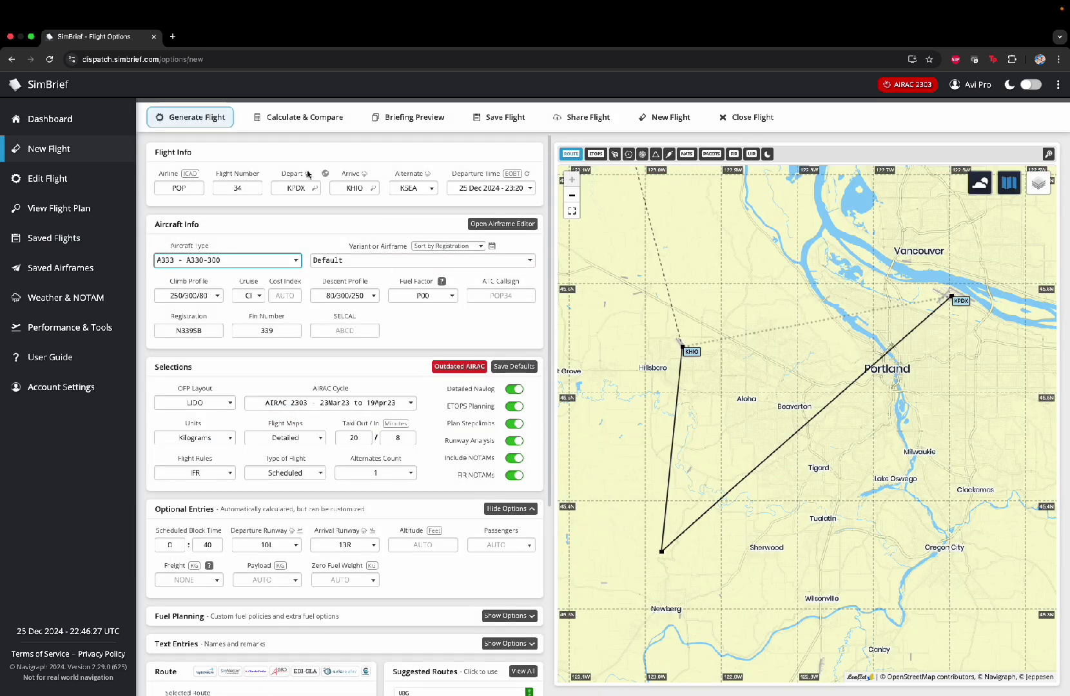
Generate the KPDX–KHIO flight plan and list its download formats, noting the SimBrief Downloader.
{"action": "left_click", "coordinate": [209, 126]}
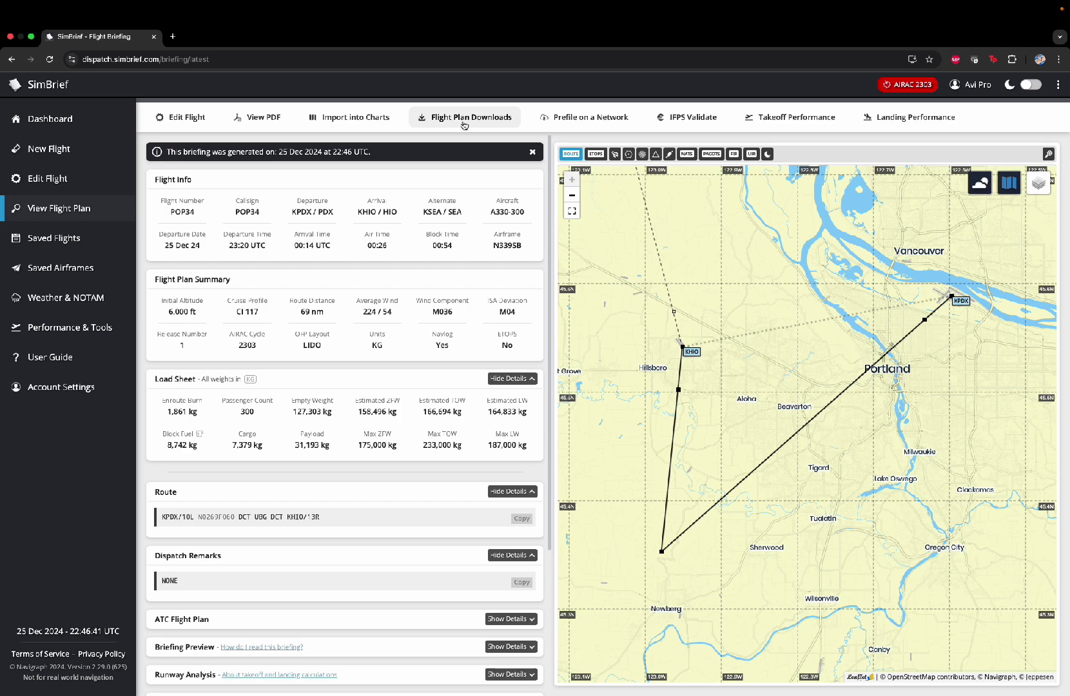
{"action": "left_click", "coordinate": [464, 119]}
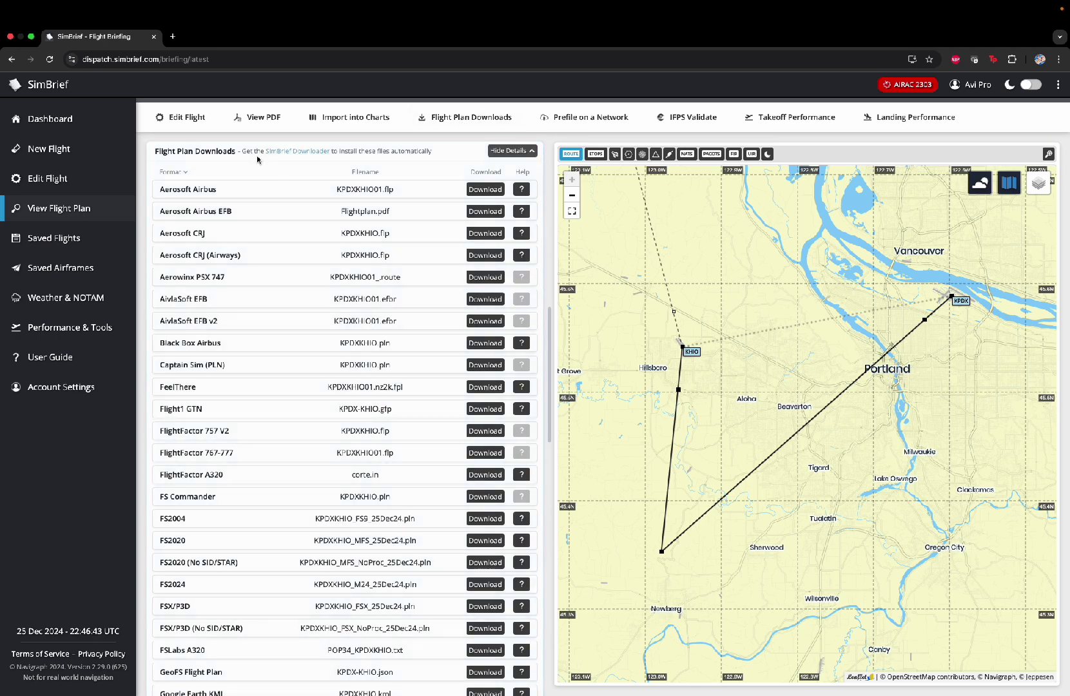
{"action": "left_click_drag", "start_coordinate": [260, 151], "coordinate": [337, 153]}
{"action": "key", "text": "ctrl+Up"}
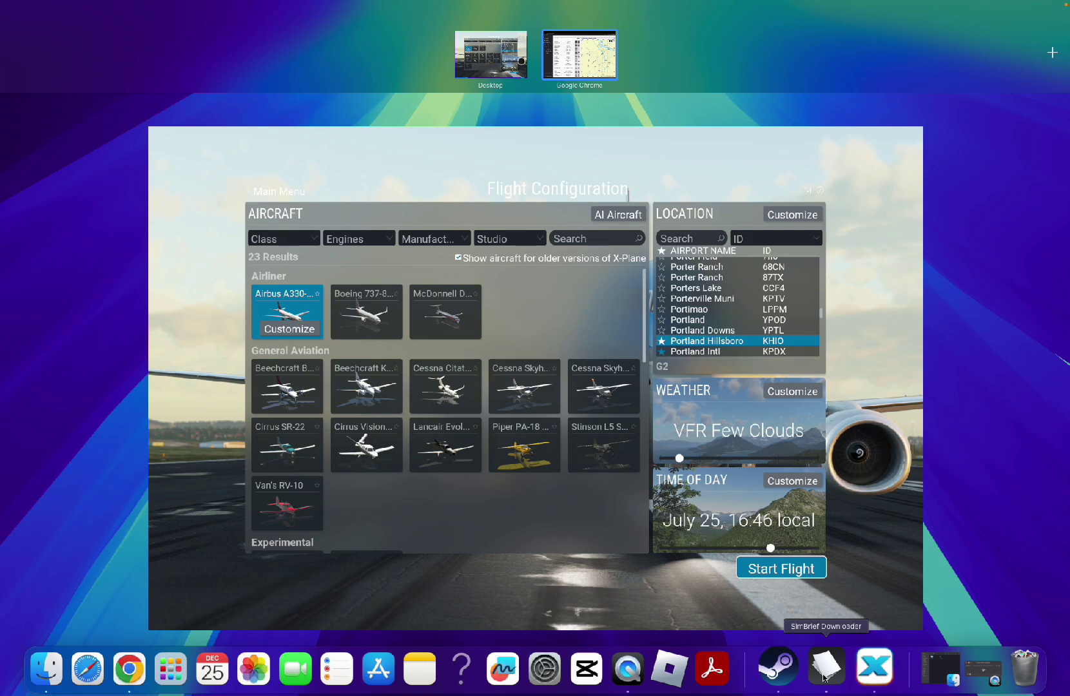
Open SimBrief Downloader and scroll to the X-Plane 11/12 format's download directory.
{"action": "left_click", "coordinate": [823, 677]}
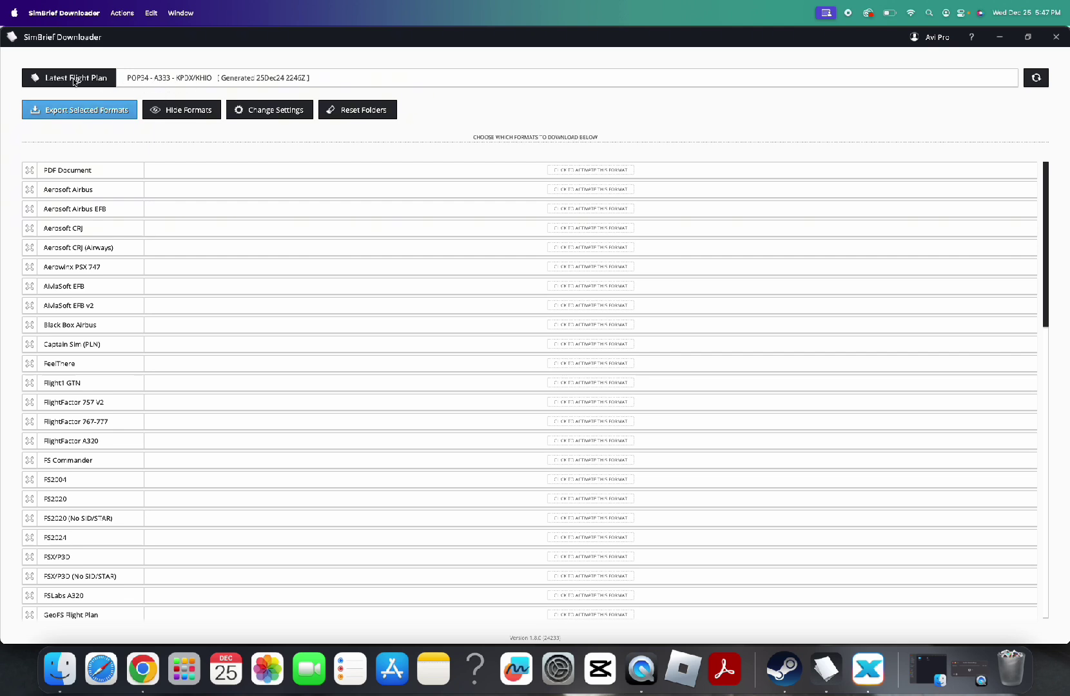
{"action": "scroll", "coordinate": [347, 206], "scroll_direction": "down", "scroll_amount": 5}
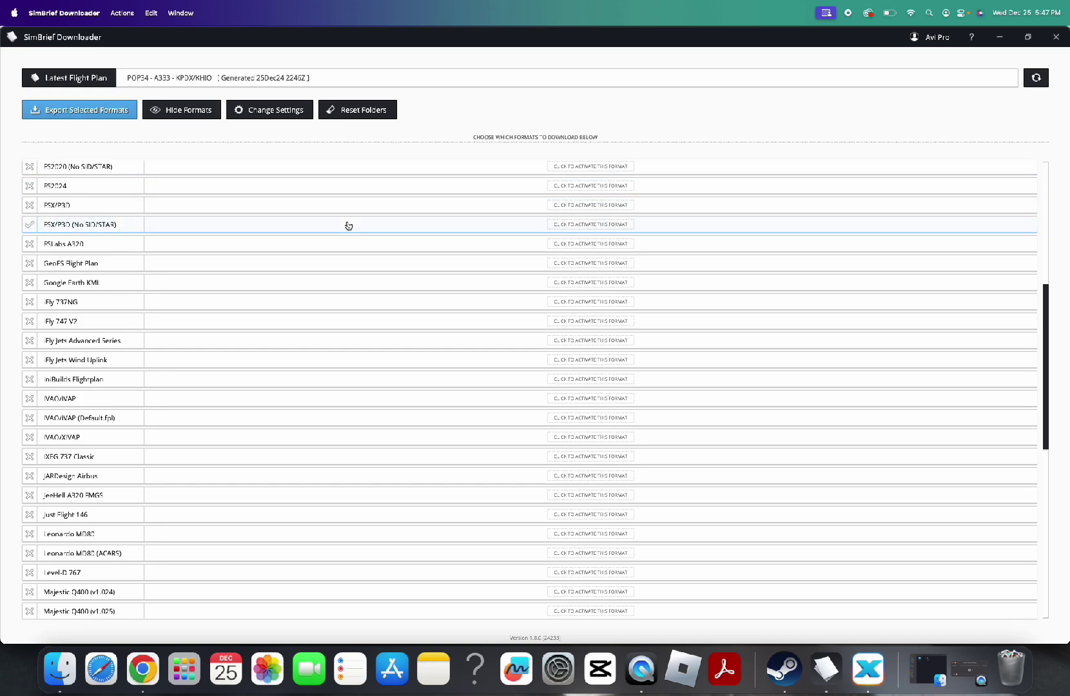
{"action": "scroll", "coordinate": [348, 225], "scroll_direction": "down", "scroll_amount": 8}
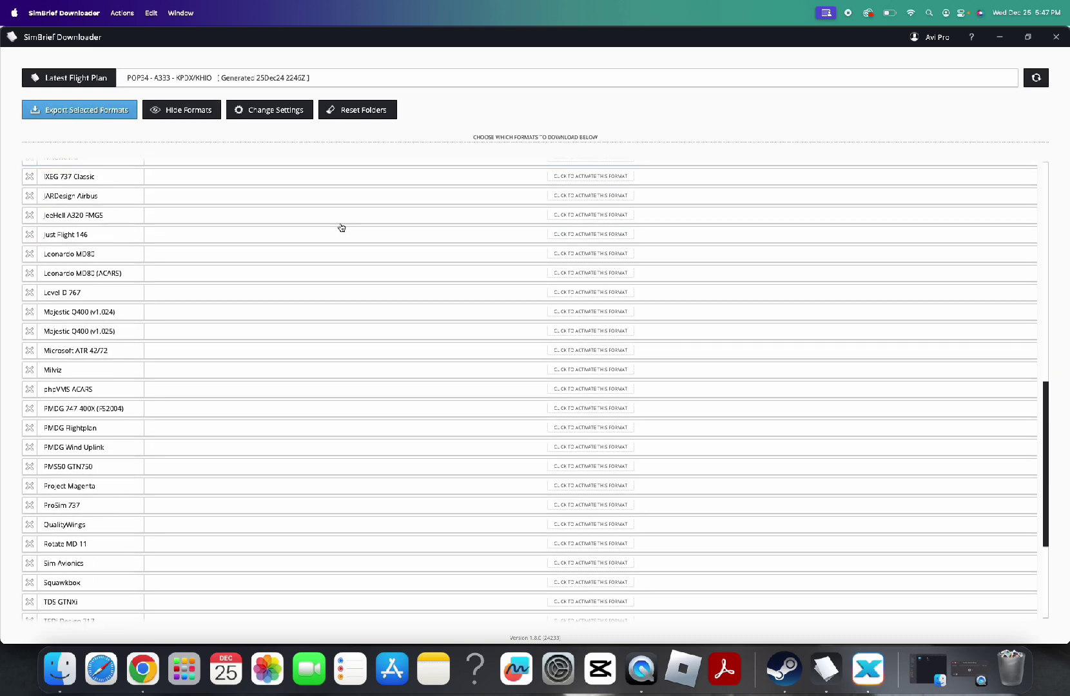
{"action": "scroll", "coordinate": [341, 227], "scroll_direction": "down", "scroll_amount": 1}
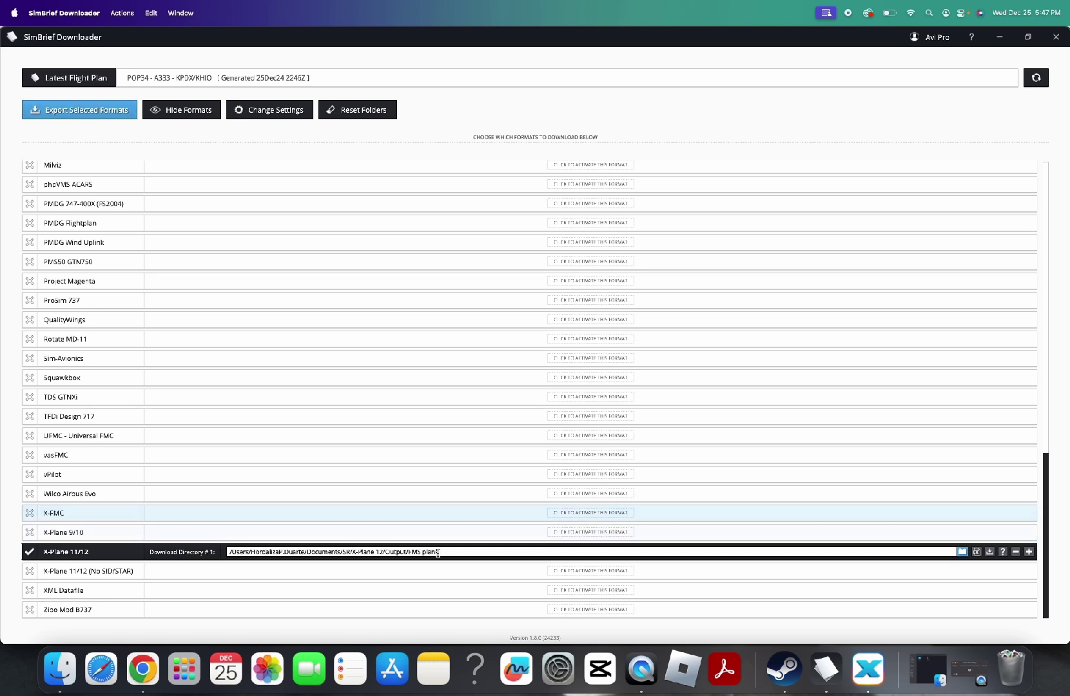
{"action": "mouse_move", "coordinate": [932, 555]}
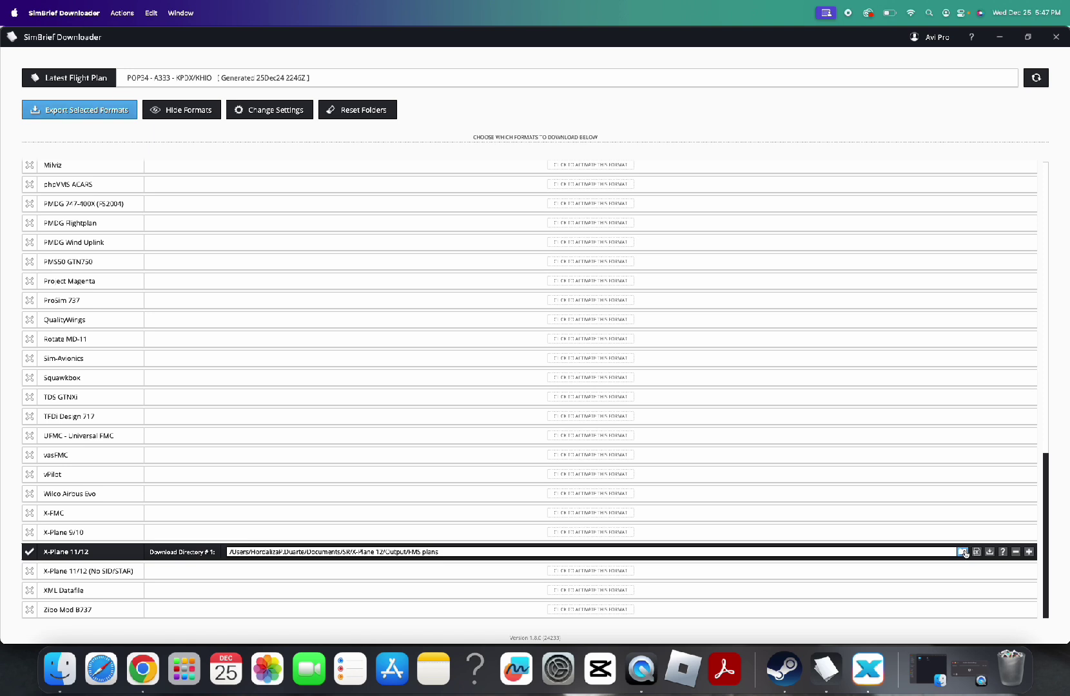
Set the X-Plane 11/12 download folder to X-Plane 12's Output/FMS plans.
{"action": "left_click", "coordinate": [962, 552]}
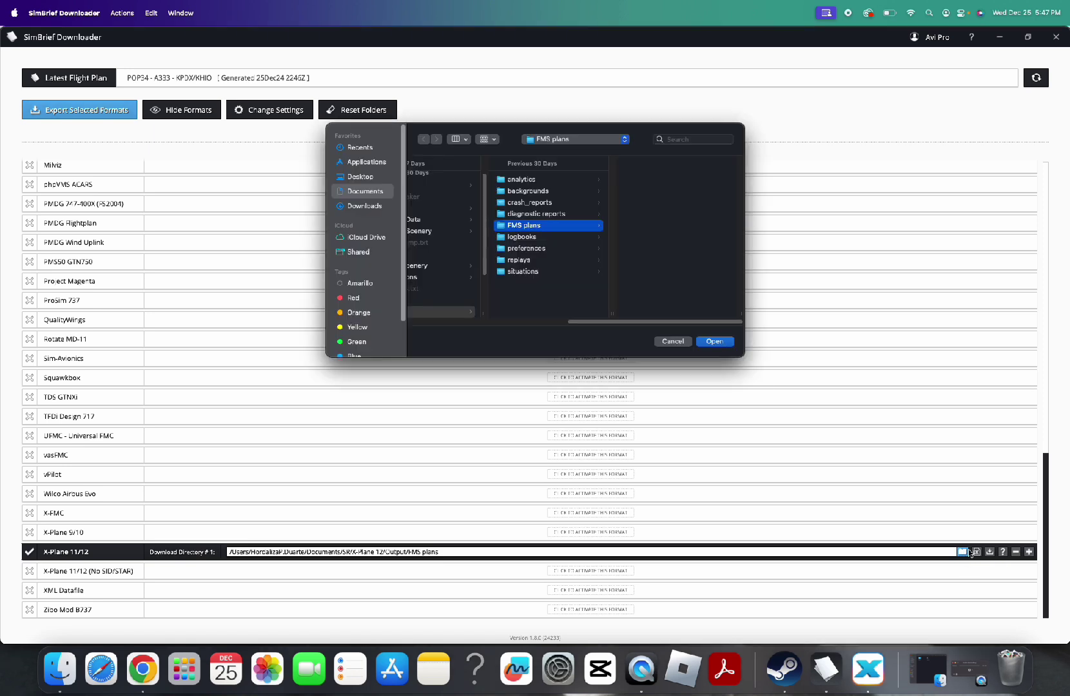
{"action": "left_click_drag", "start_coordinate": [607, 327], "coordinate": [486, 324]}
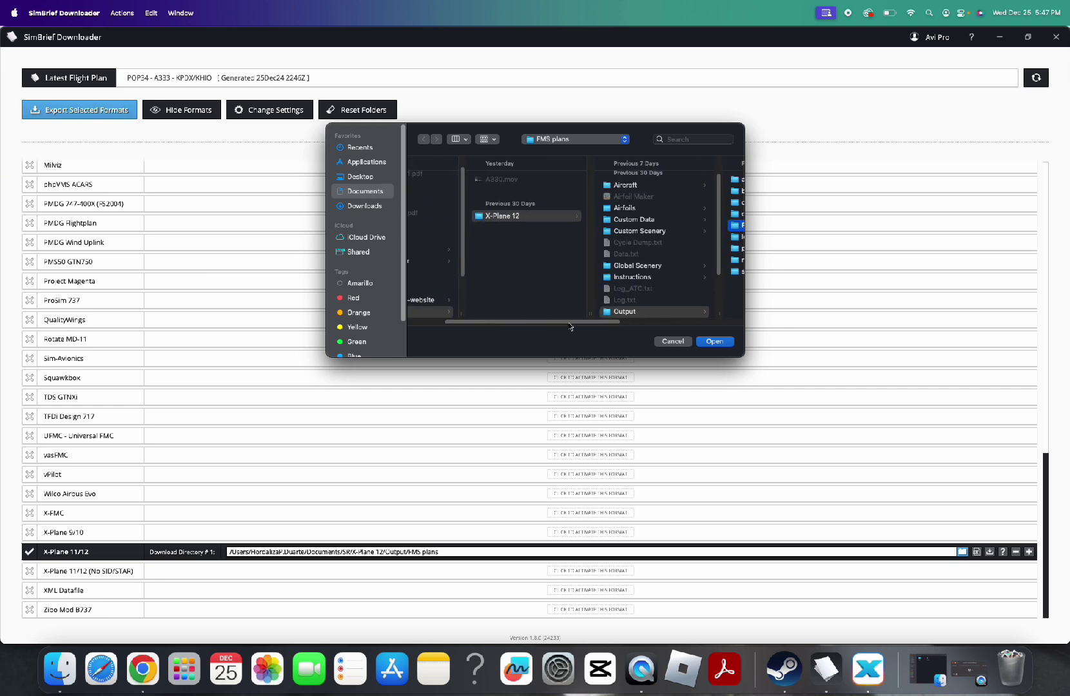
{"action": "scroll", "coordinate": [575, 326], "scroll_direction": "right", "scroll_amount": 3}
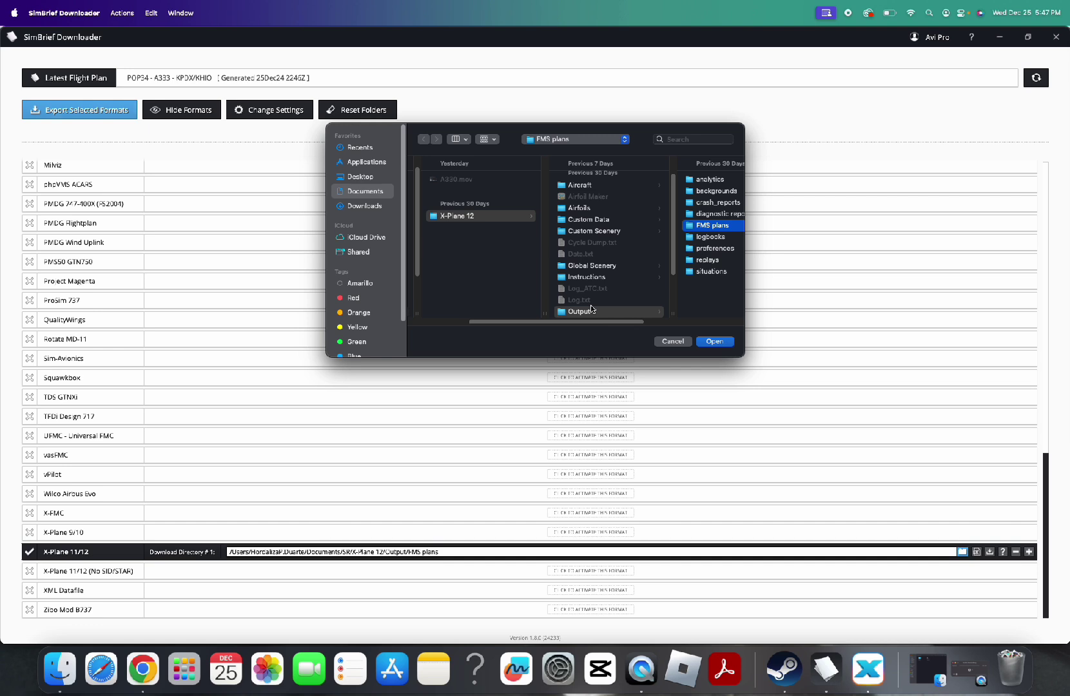
{"action": "scroll", "coordinate": [582, 320], "scroll_direction": "right", "scroll_amount": 4}
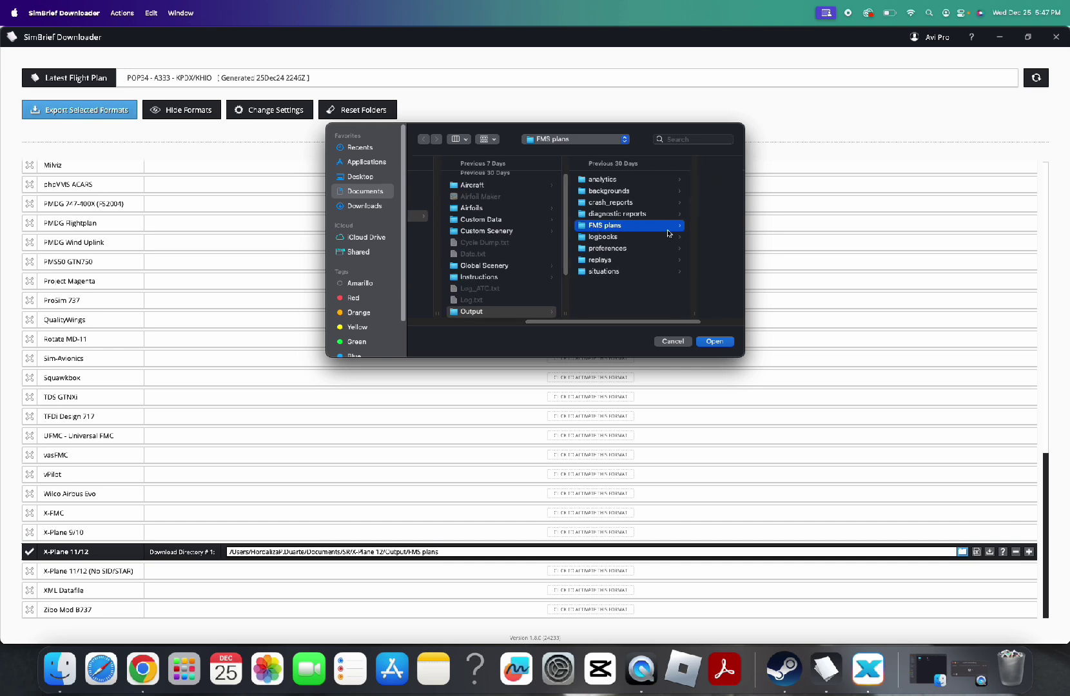
{"action": "left_click", "coordinate": [716, 341]}
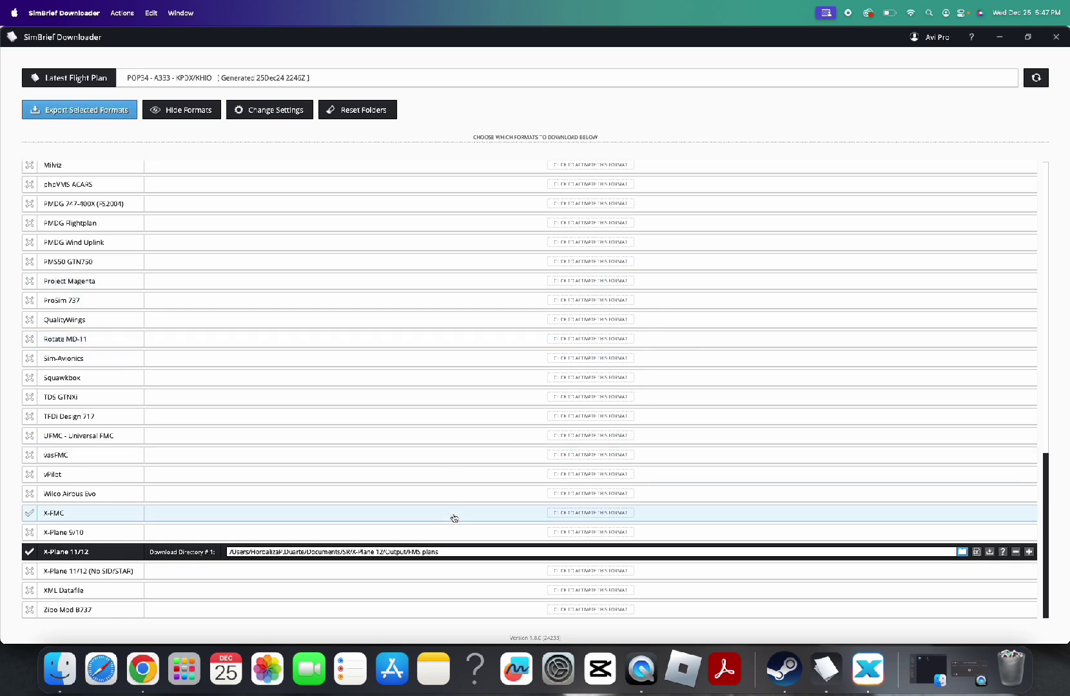
Export the selected formats, saving KPDXKHIO01, and close the confirmation.
{"action": "scroll", "coordinate": [277, 303], "scroll_direction": "up", "scroll_amount": 20}
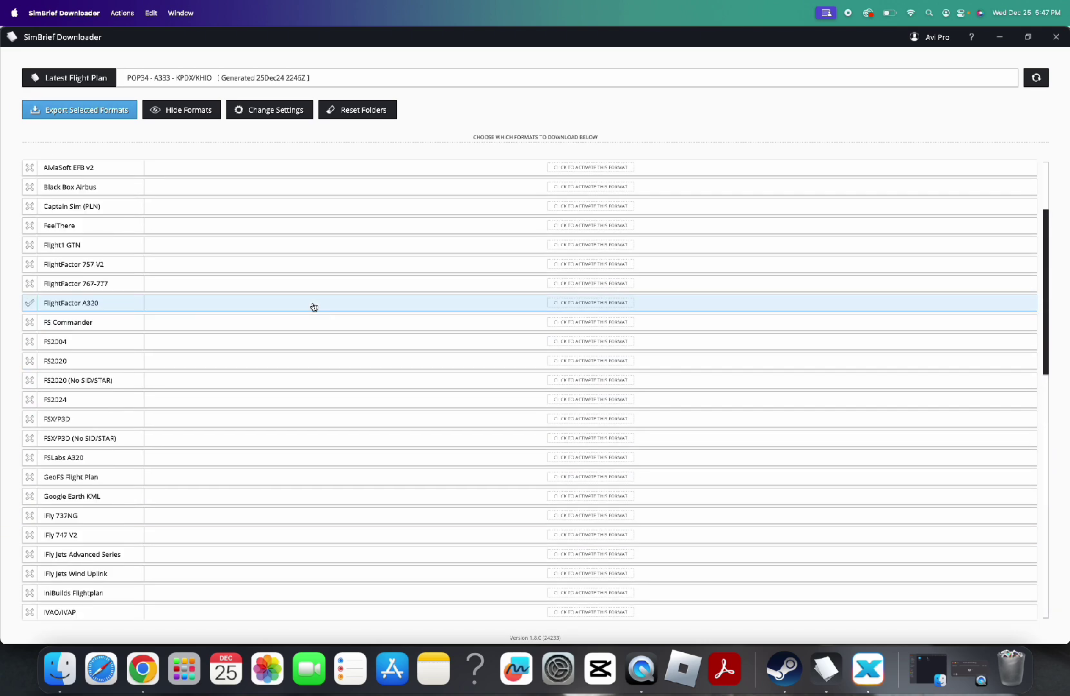
{"action": "left_click", "coordinate": [83, 113]}
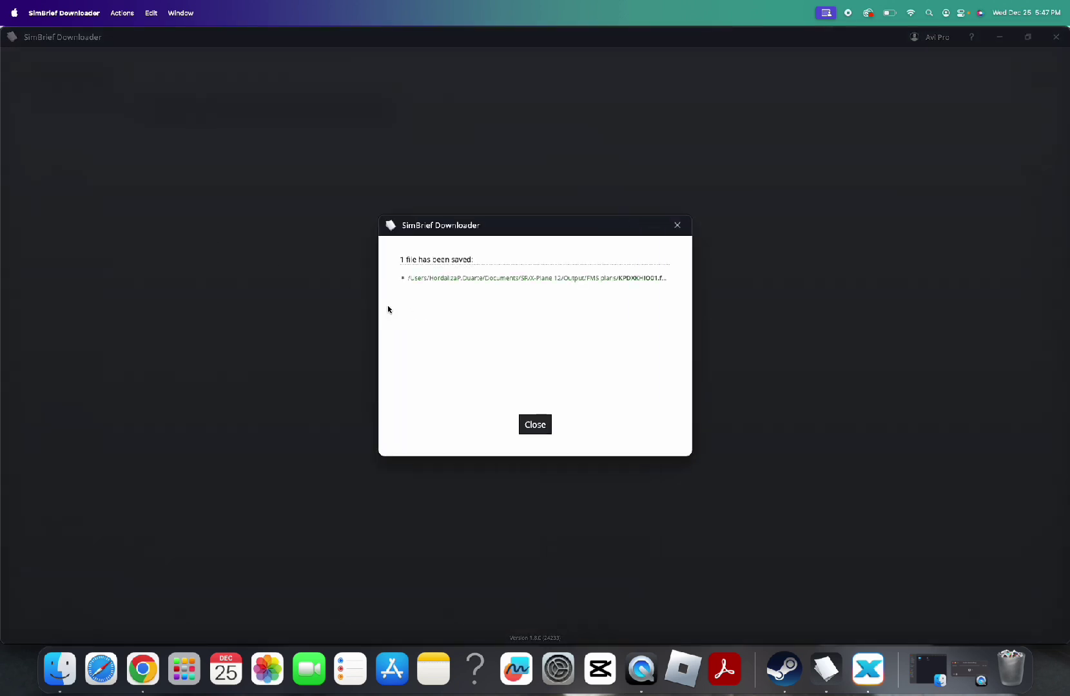
{"action": "left_click", "coordinate": [540, 428]}
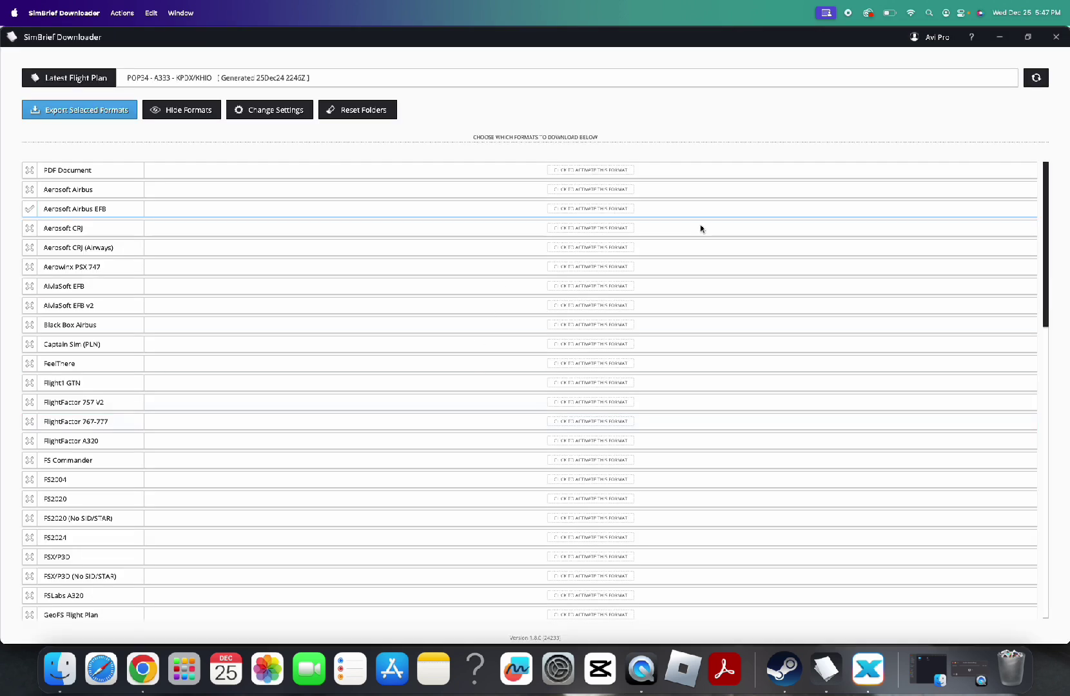
Put the Downloader away and review the SimBrief load sheet in Chrome.
{"action": "left_click", "coordinate": [1000, 38]}
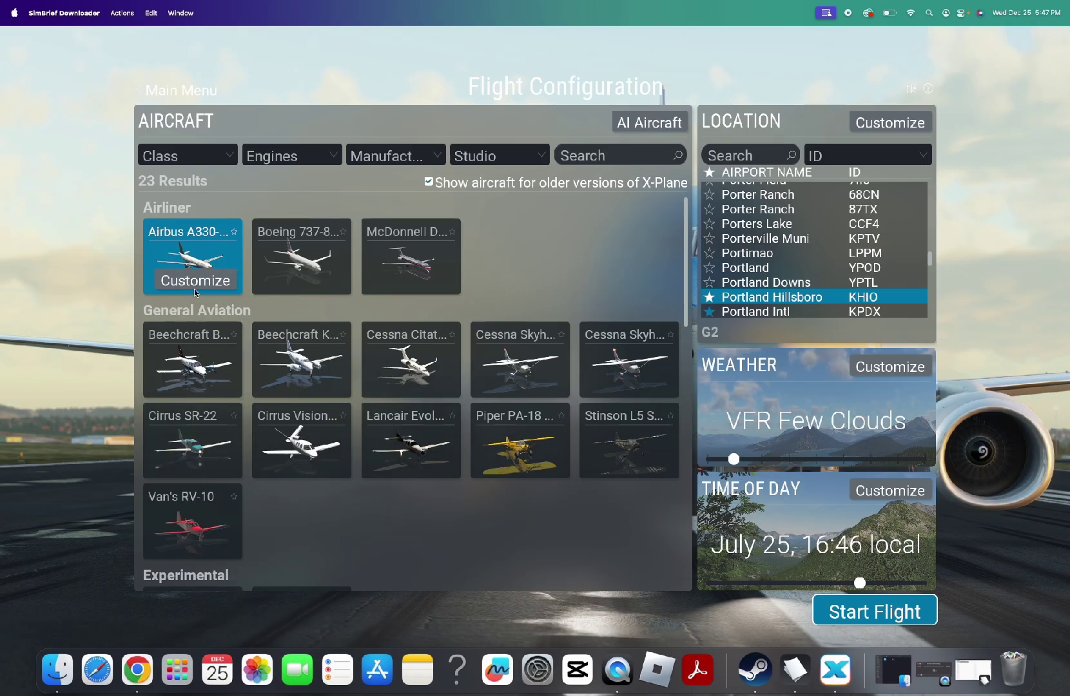
{"action": "left_click", "coordinate": [143, 664]}
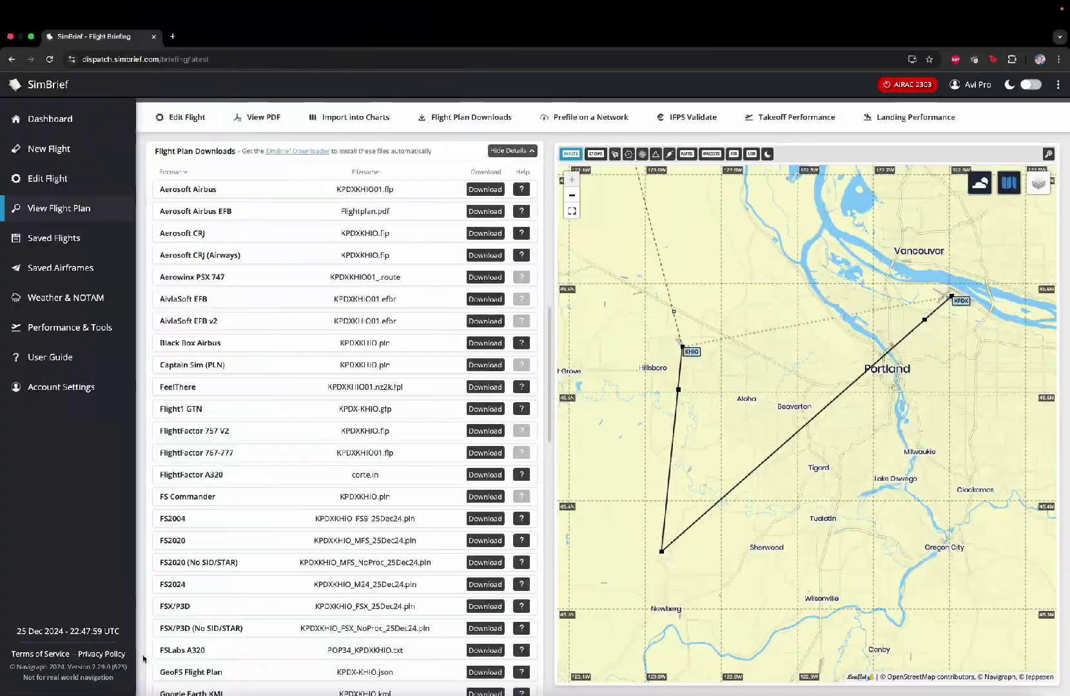
{"action": "scroll", "coordinate": [277, 322], "scroll_direction": "up", "scroll_amount": 12}
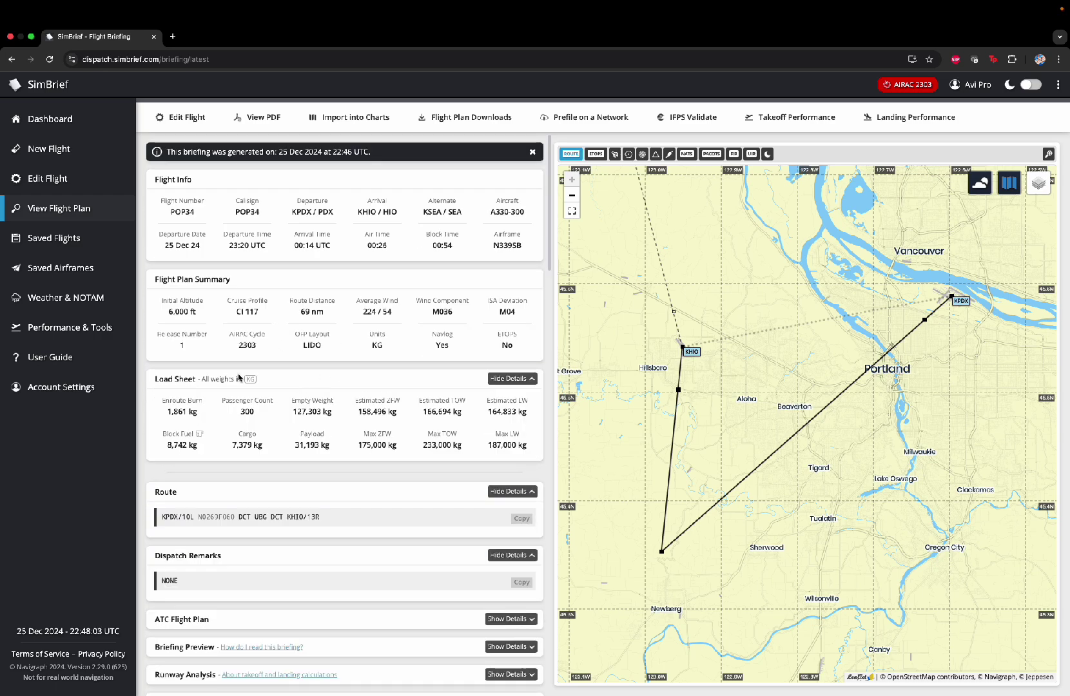
Open the A330's Customize options and its Weight, Balance & Fuel settings in X-Plane.
{"action": "key", "text": "ctrl+Left"}
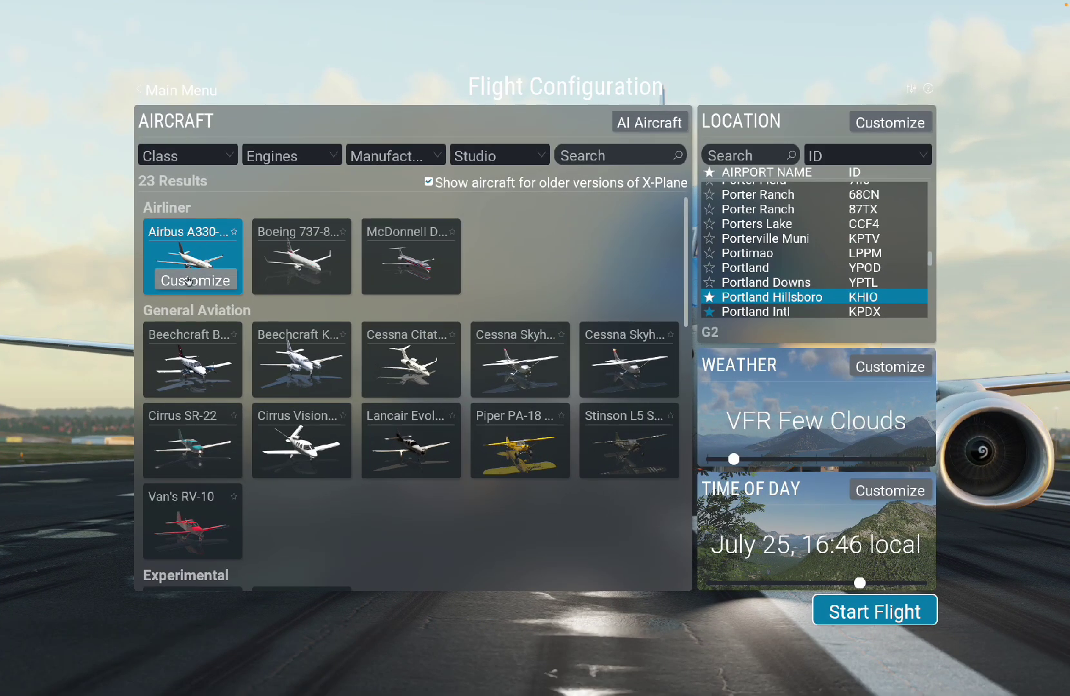
{"action": "left_click", "coordinate": [192, 282]}
{"action": "left_click", "coordinate": [258, 573]}
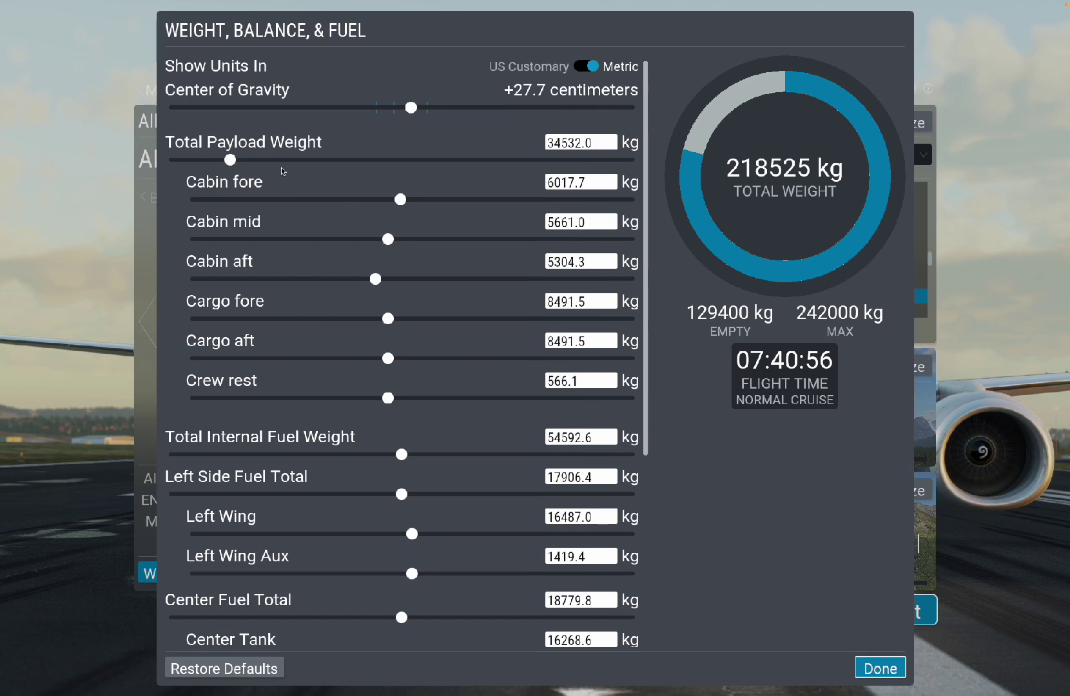
Highlight SimBrief's 31,193 kg payload figure to compare against X-Plane's 34532 kg.
{"action": "key", "text": "ctrl+Up"}
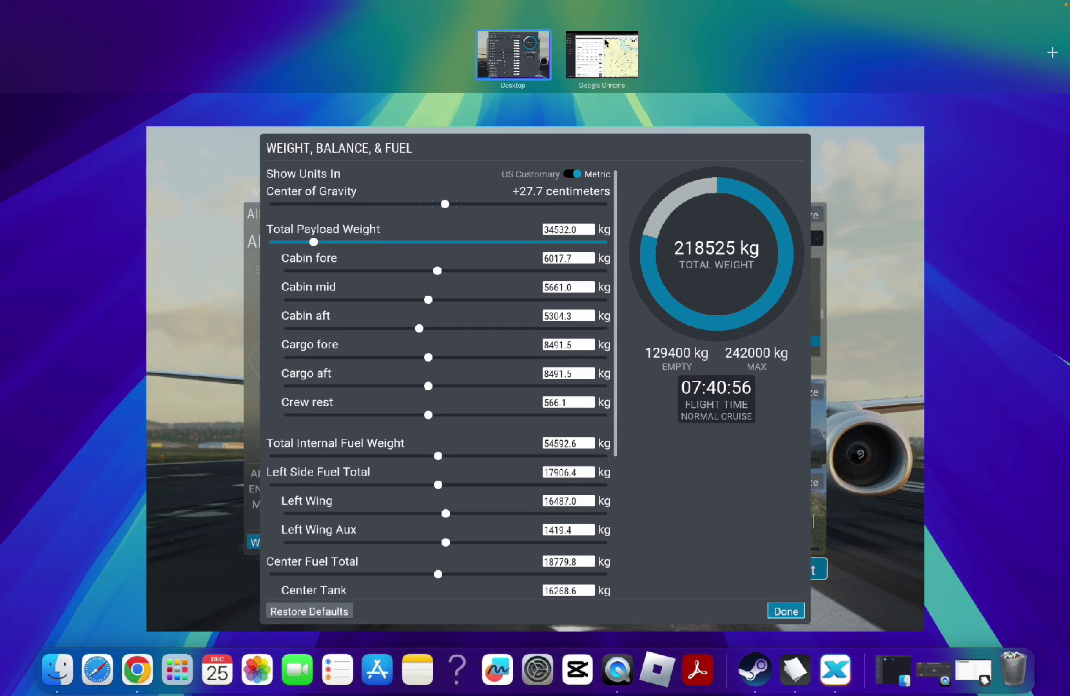
{"action": "left_click", "coordinate": [605, 56]}
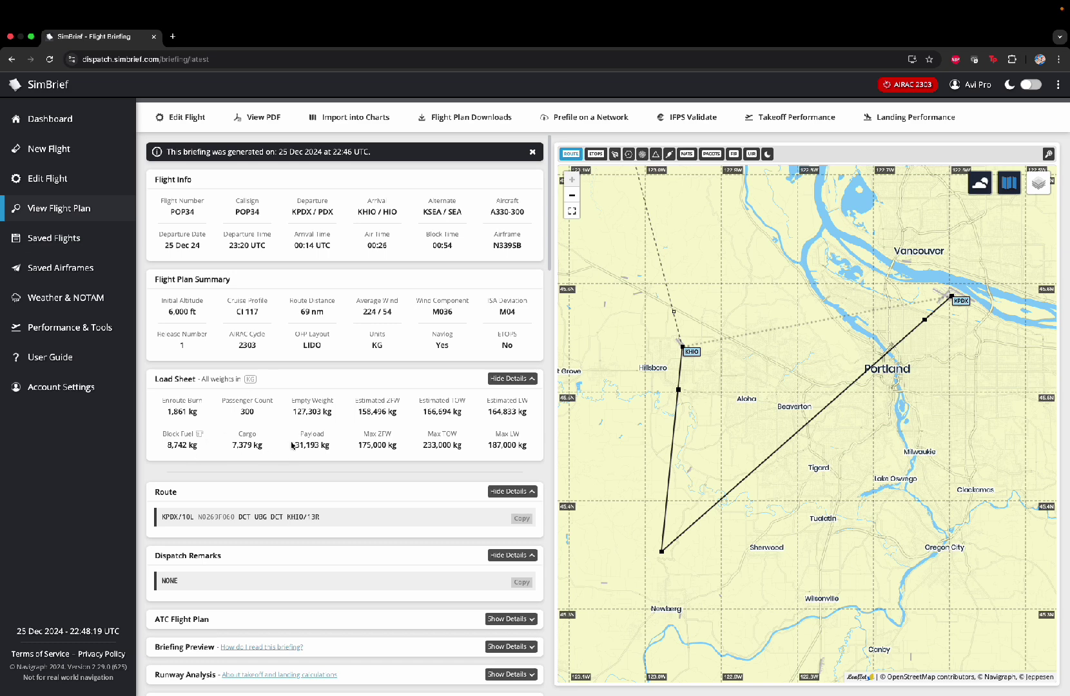
{"action": "left_click_drag", "start_coordinate": [294, 445], "coordinate": [320, 444]}
{"action": "key", "text": "ctrl+Up"}
Set the A330's Total Payload Weight to 31193 kg.
{"action": "left_click", "coordinate": [494, 222]}
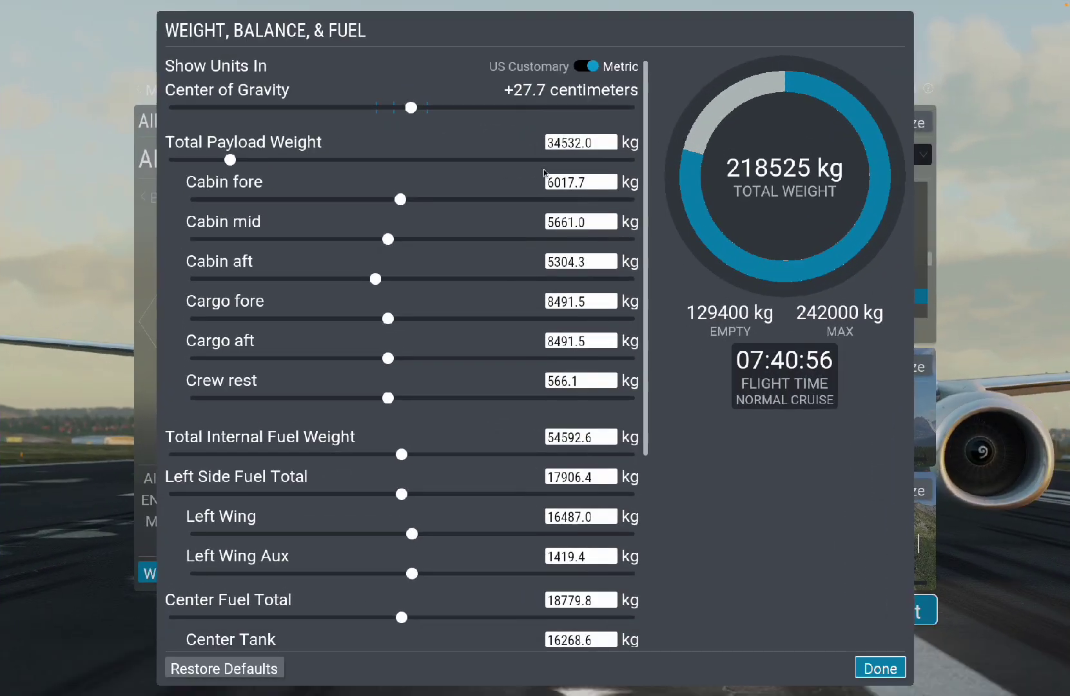
{"action": "left_click", "coordinate": [577, 139]}
{"action": "type", "text": "3"}
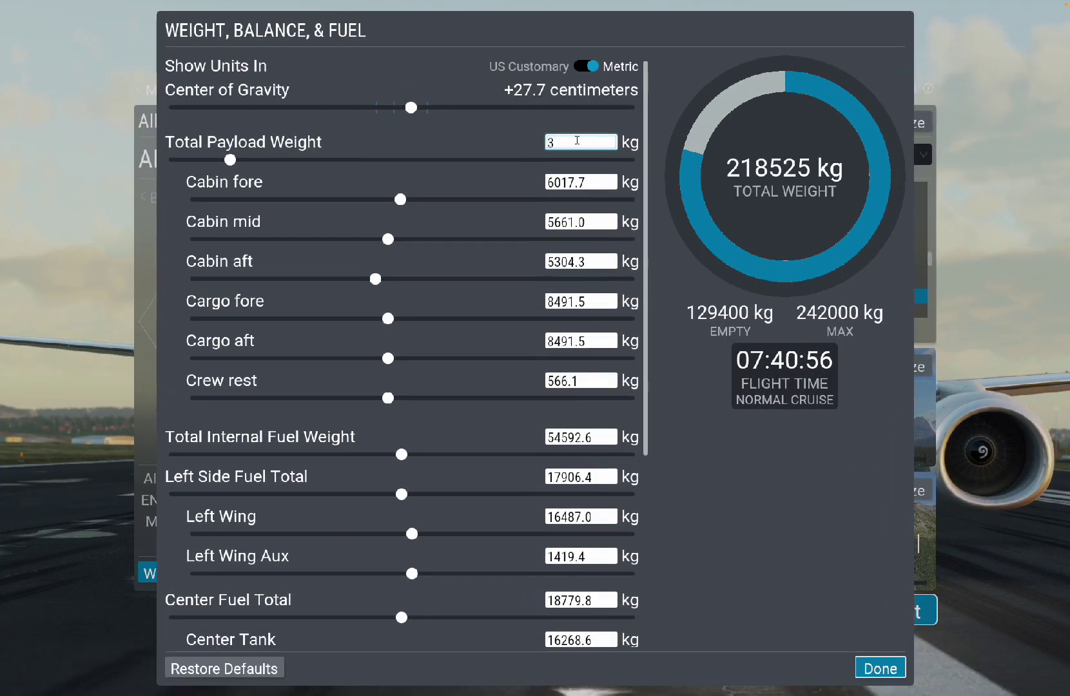
{"action": "type", "text": "1193"}
{"action": "key", "text": "Return"}
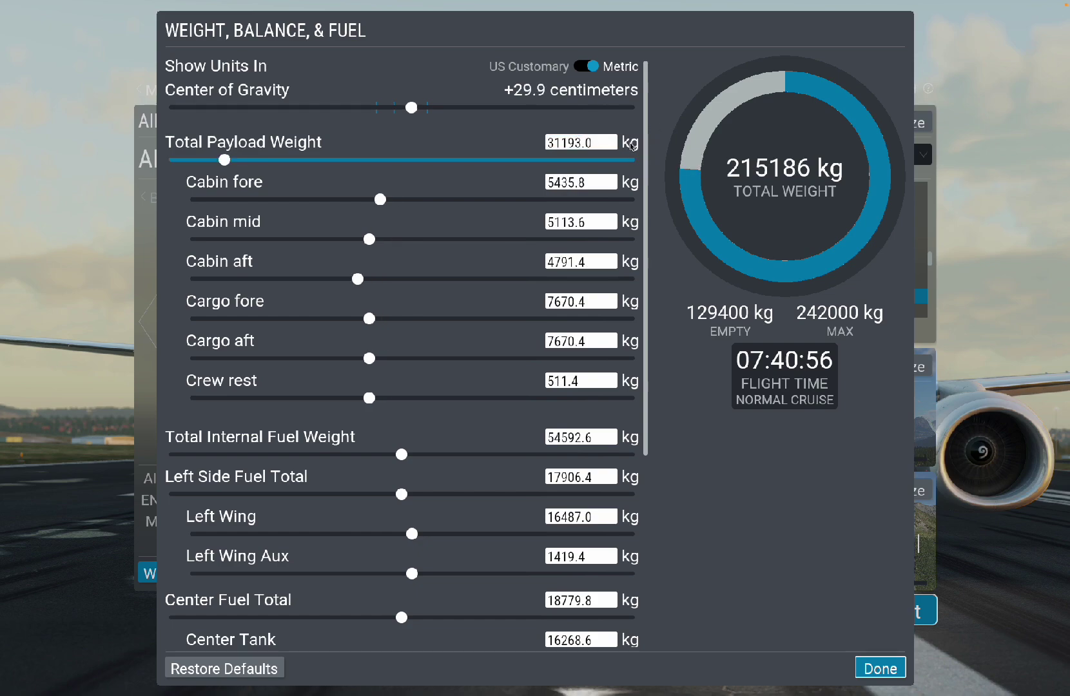
Check the payload weight on the SimBrief load sheet against the simulator.
{"action": "key", "text": "ctrl+Up"}
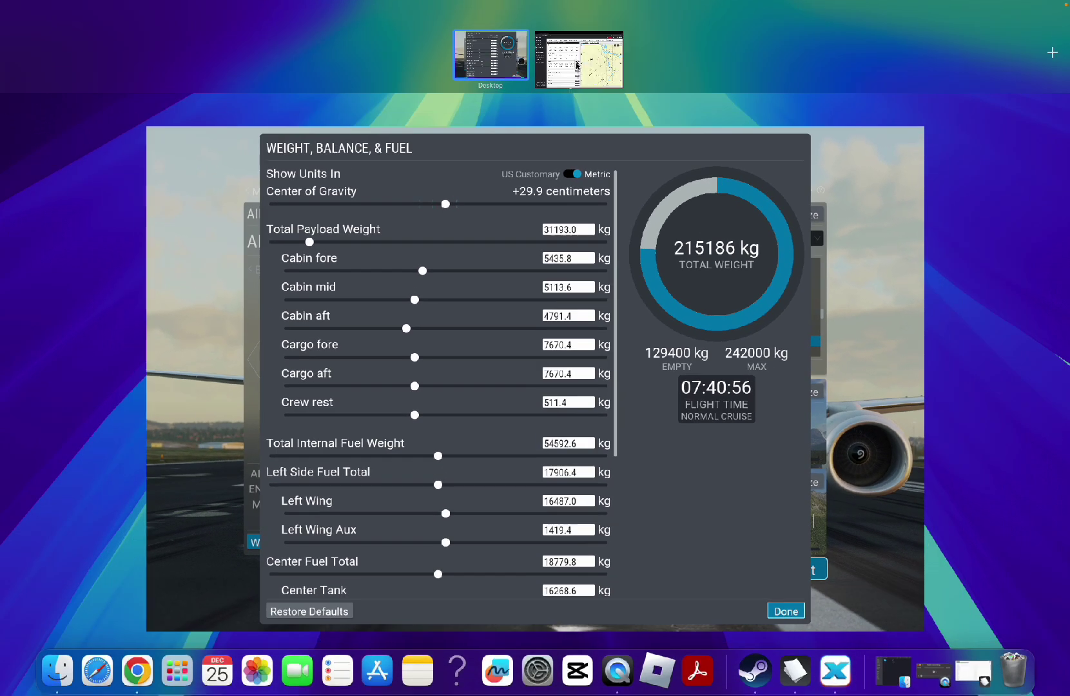
{"action": "left_click", "coordinate": [576, 65]}
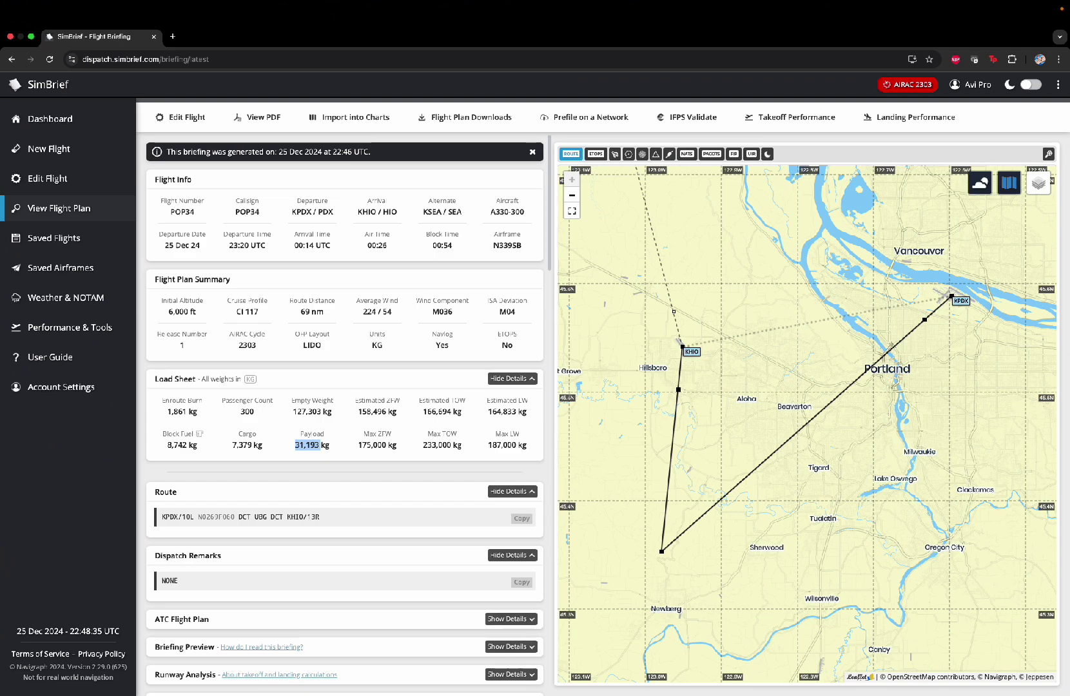
{"action": "left_click_drag", "start_coordinate": [320, 444], "coordinate": [335, 449]}
{"action": "key", "text": "ctrl+Up"}
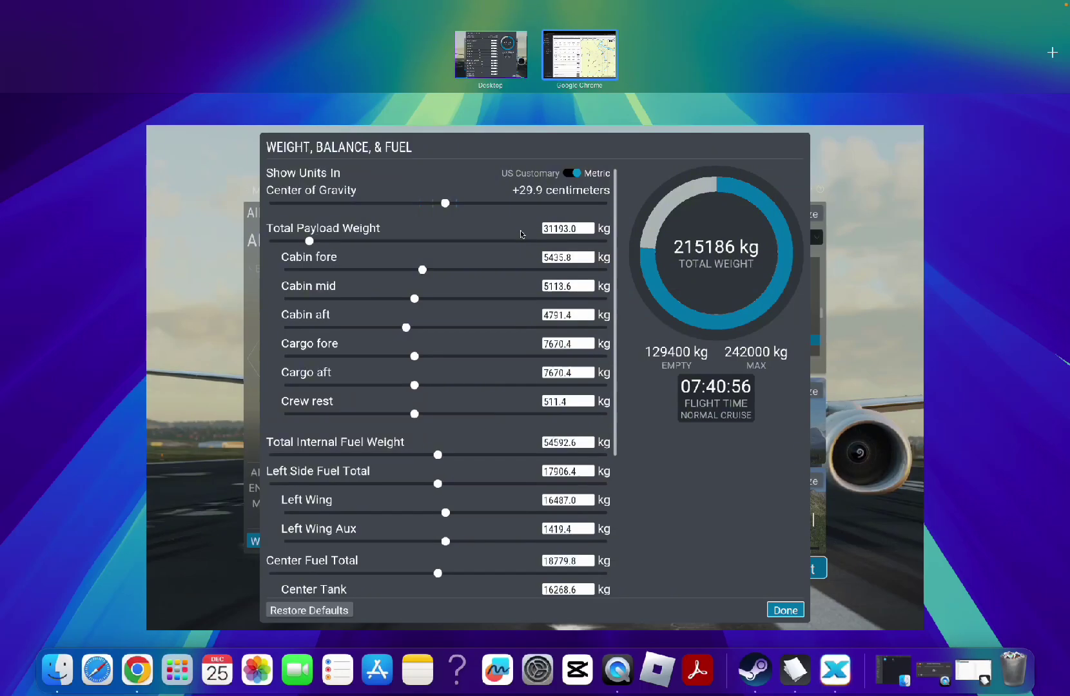
{"action": "left_click", "coordinate": [290, 443]}
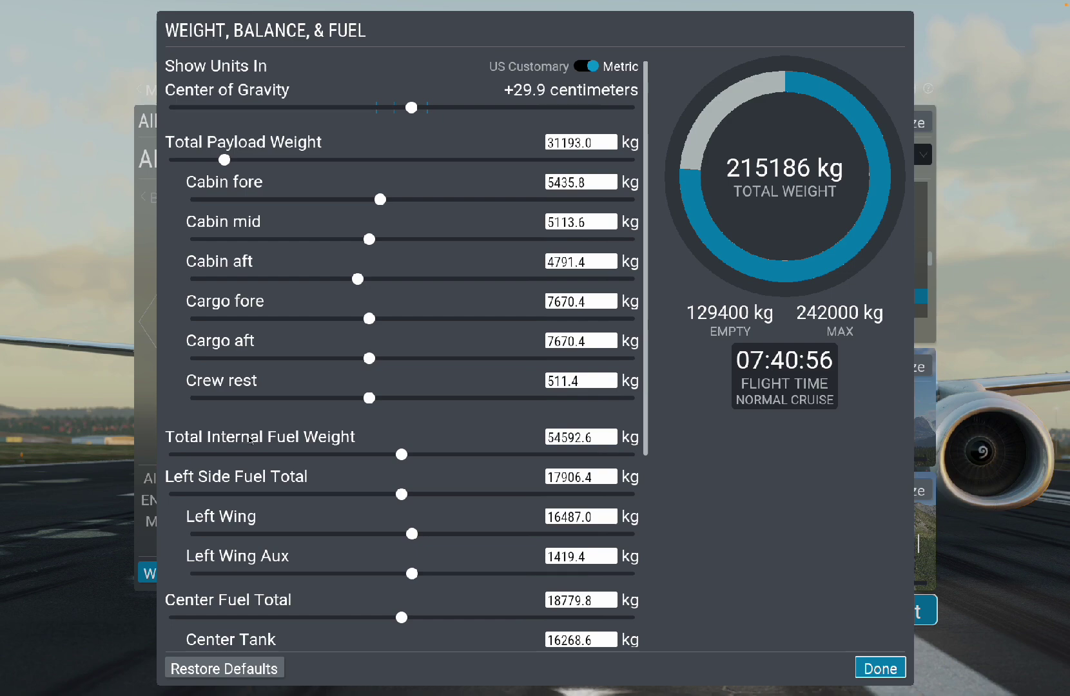
Read SimBrief's 8,742 kg block fuel and enter 8742 kg as Total Internal Fuel Weight.
{"action": "key", "text": "ctrl+Up"}
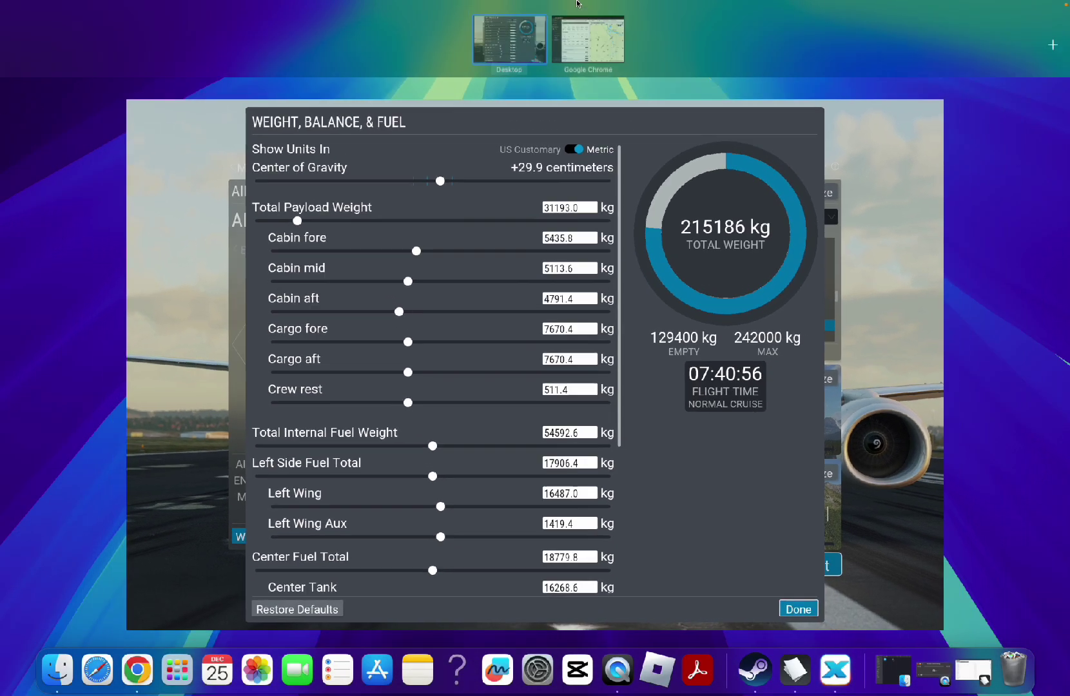
{"action": "left_click", "coordinate": [602, 55]}
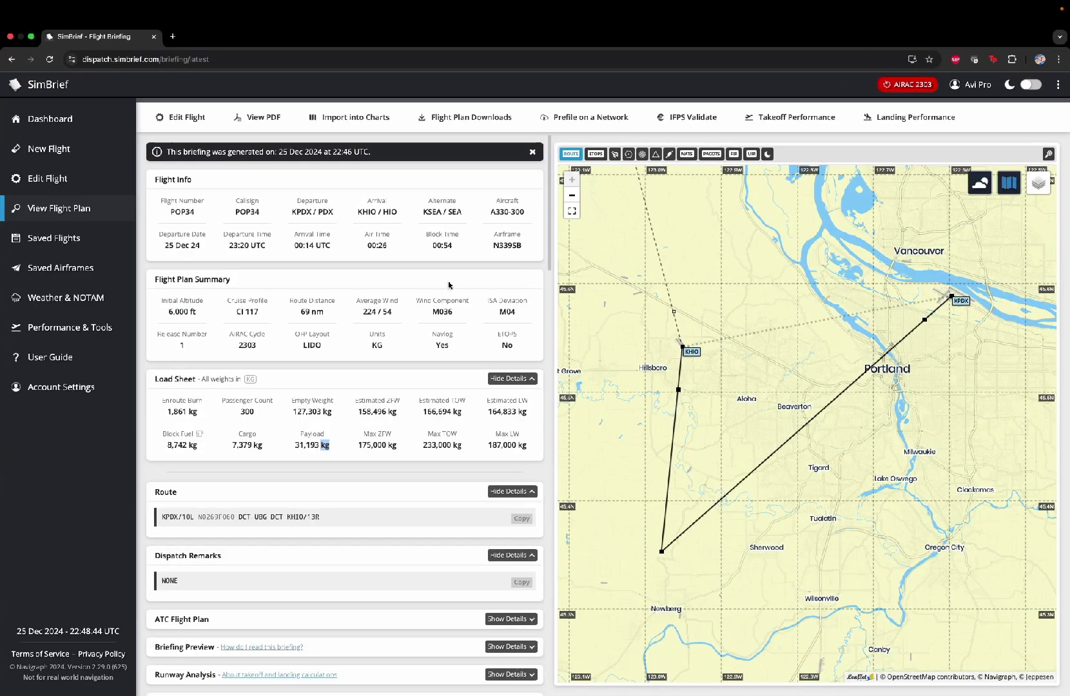
{"action": "left_click", "coordinate": [168, 444]}
{"action": "left_click_drag", "start_coordinate": [167, 445], "coordinate": [188, 443]}
{"action": "key", "text": "ctrl+Up"}
{"action": "left_click", "coordinate": [493, 43]}
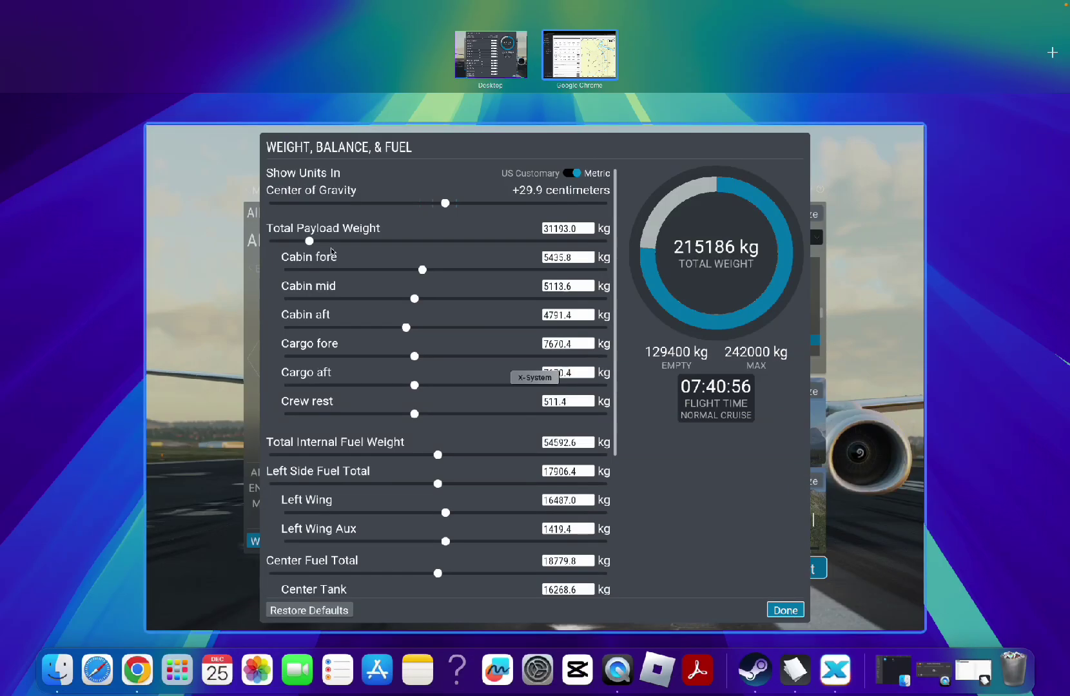
{"action": "left_click", "coordinate": [570, 437]}
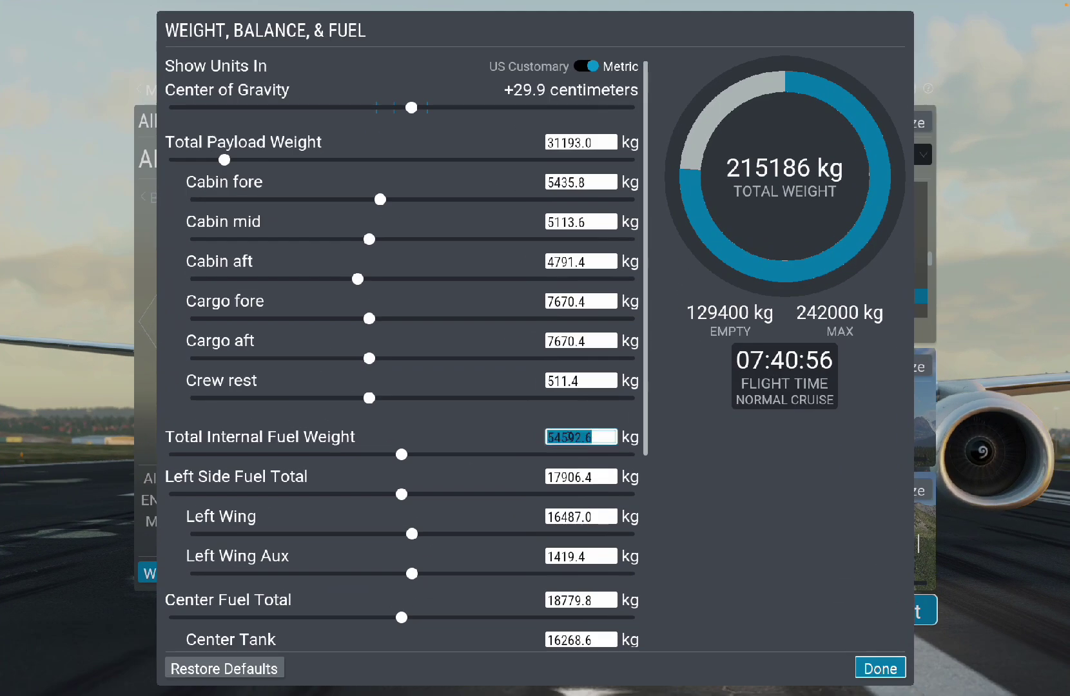
{"action": "type", "text": "8742"}
{"action": "key", "text": "Return"}
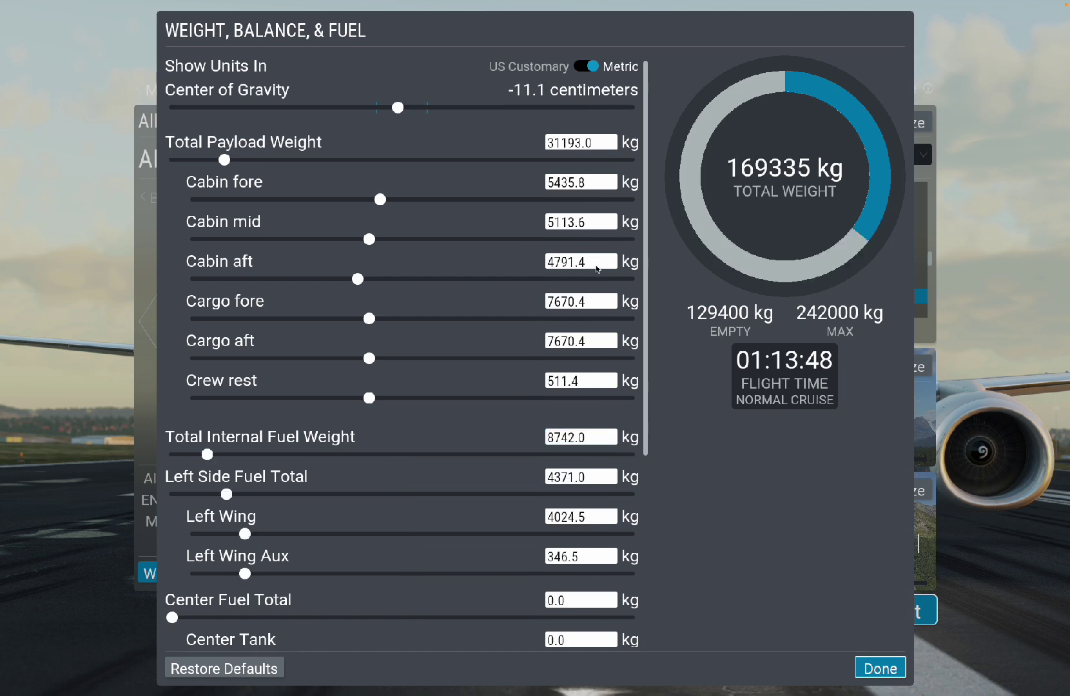
Close the weight settings, choose Portland Intl (KPDX) as the location, and start the flight.
{"action": "left_click", "coordinate": [870, 675]}
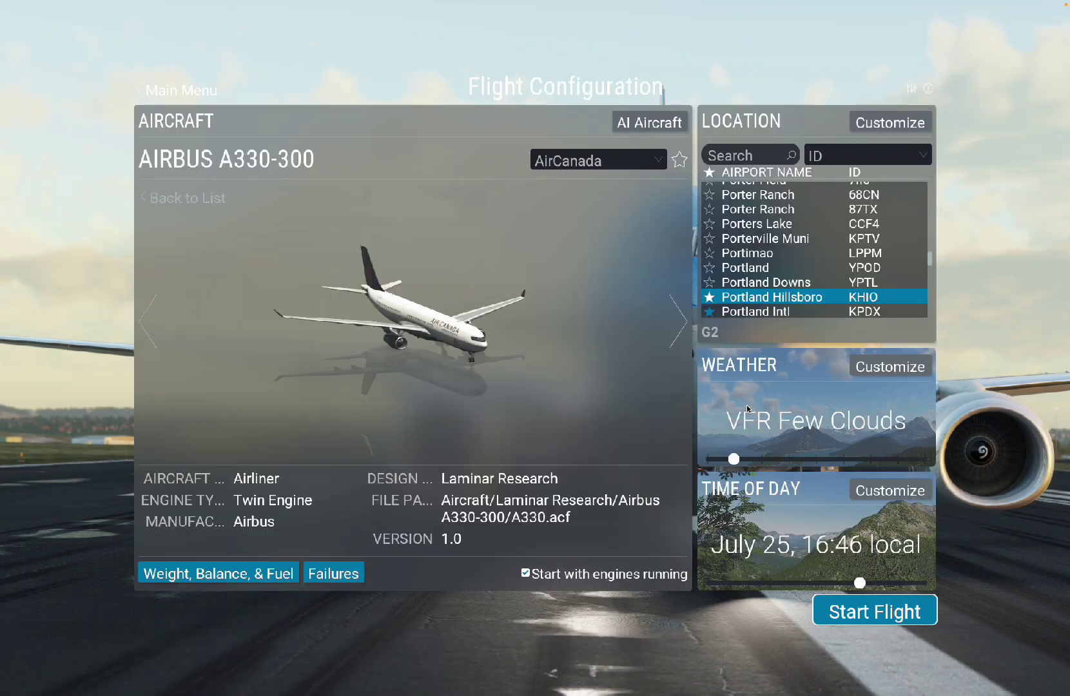
{"action": "left_click", "coordinate": [826, 313]}
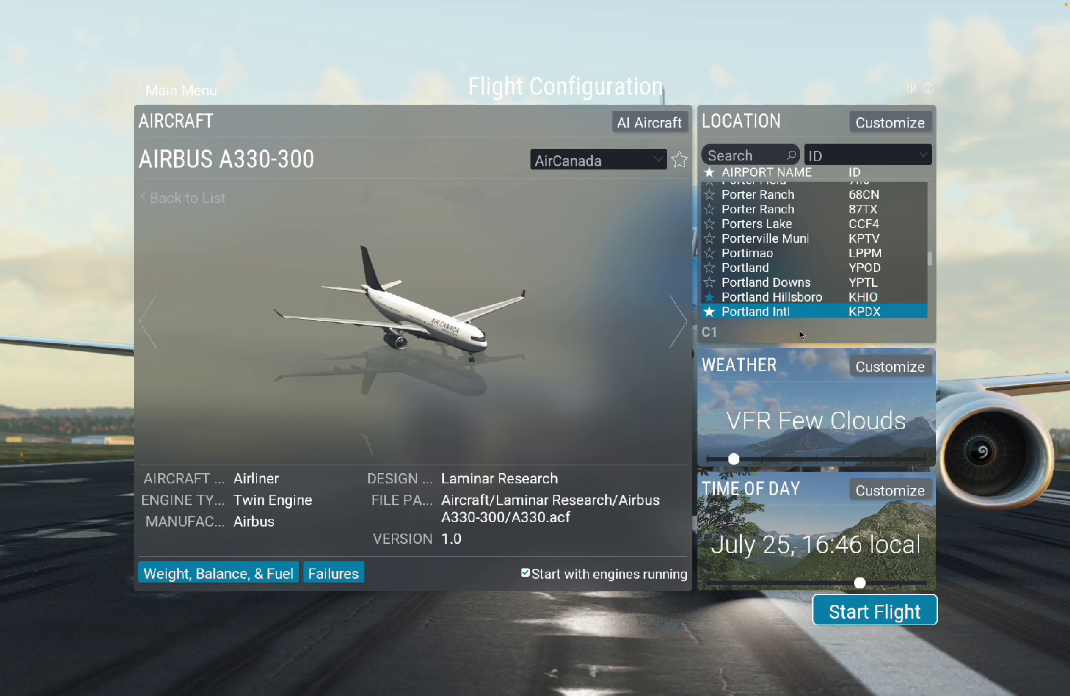
{"action": "left_click", "coordinate": [869, 621]}
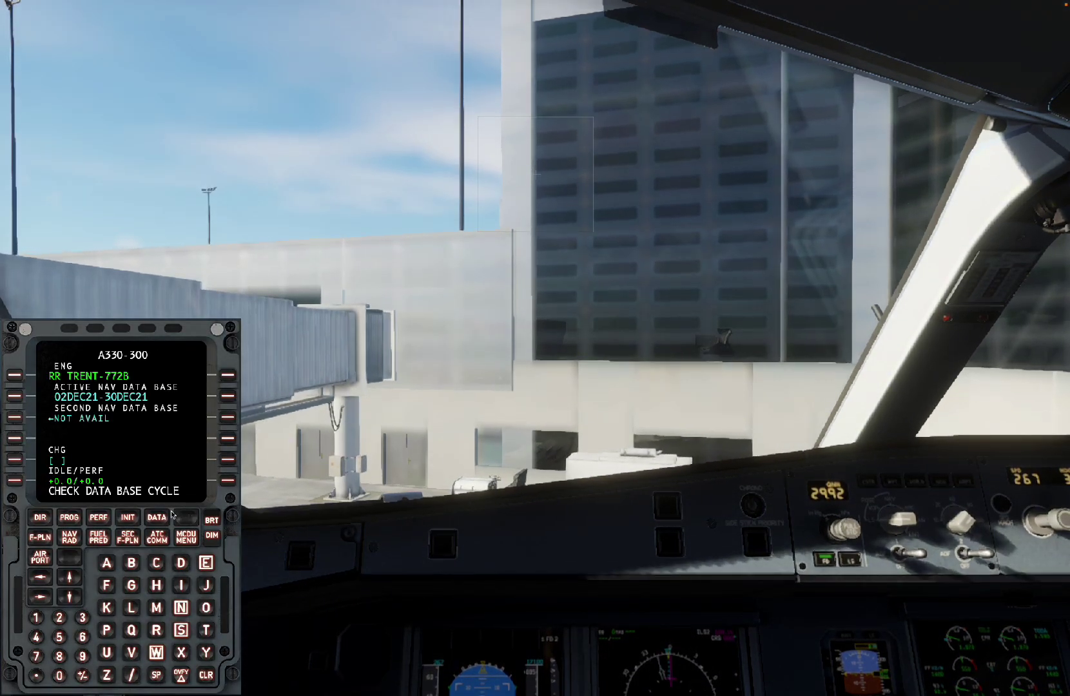
Close the MCDU popup, look down at the pedestal, and reopen the MCDU on its INIT page.
{"action": "left_click", "coordinate": [46, 322]}
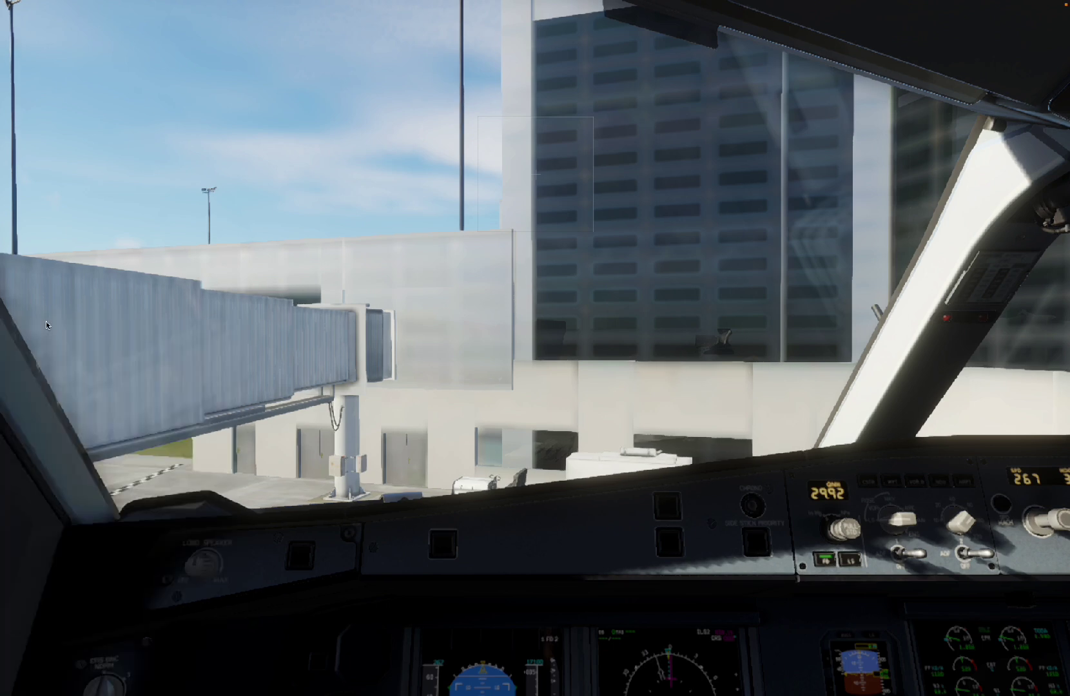
{"action": "left_click_drag", "start_coordinate": [45, 321], "coordinate": [241, 258]}
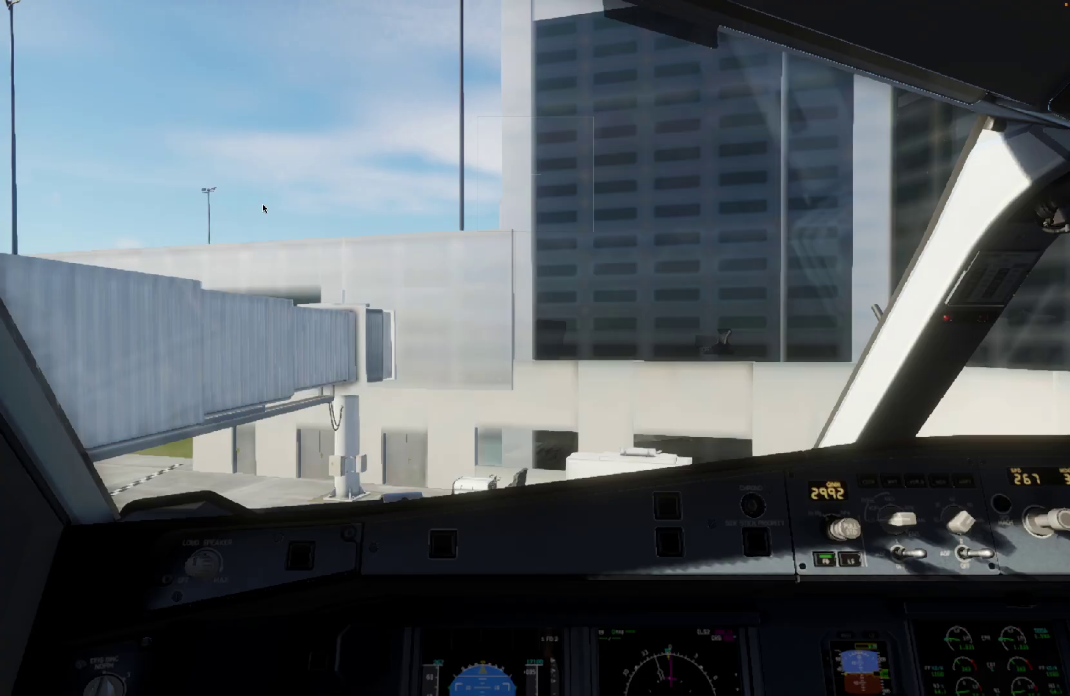
{"action": "left_click_drag", "start_coordinate": [263, 208], "coordinate": [396, 377]}
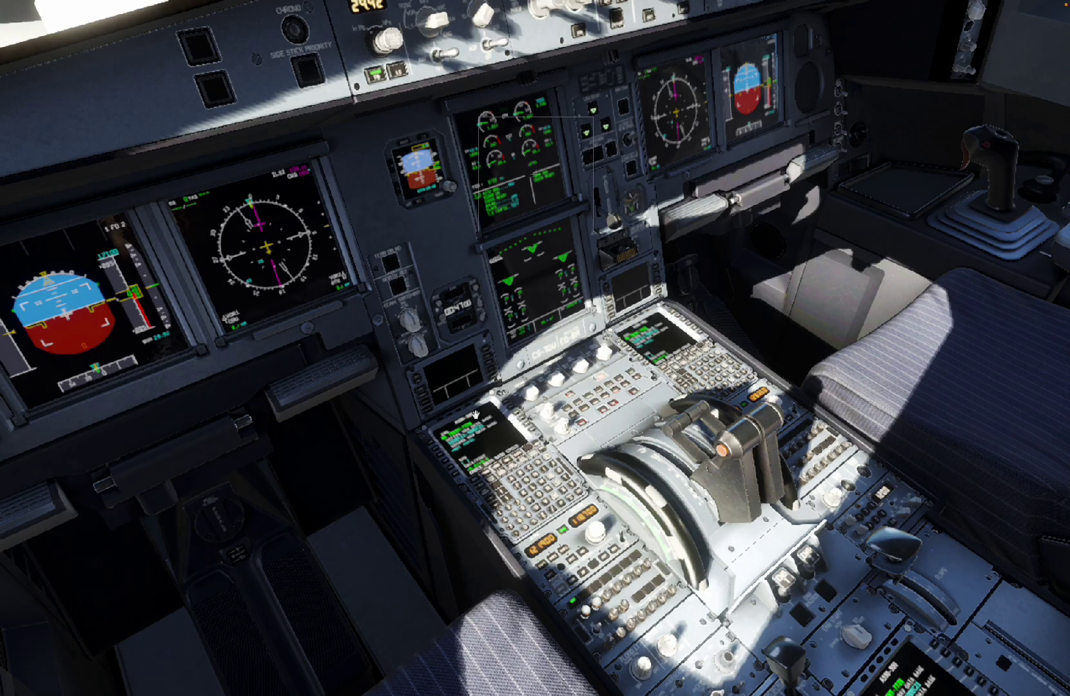
{"action": "left_click", "coordinate": [474, 442]}
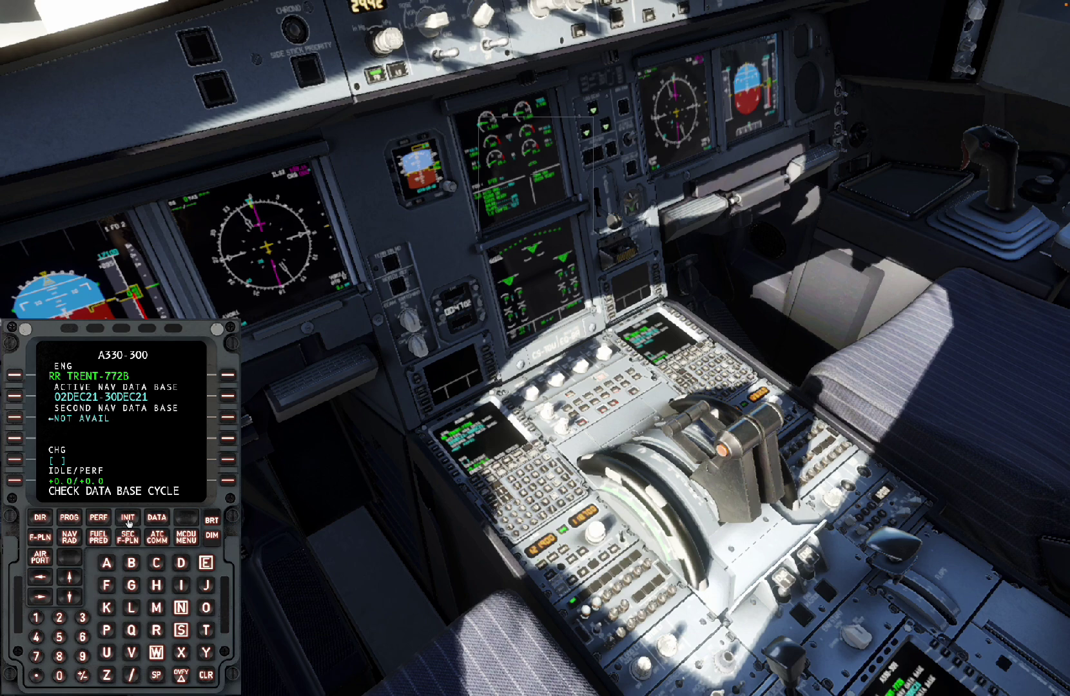
{"action": "left_click", "coordinate": [127, 522]}
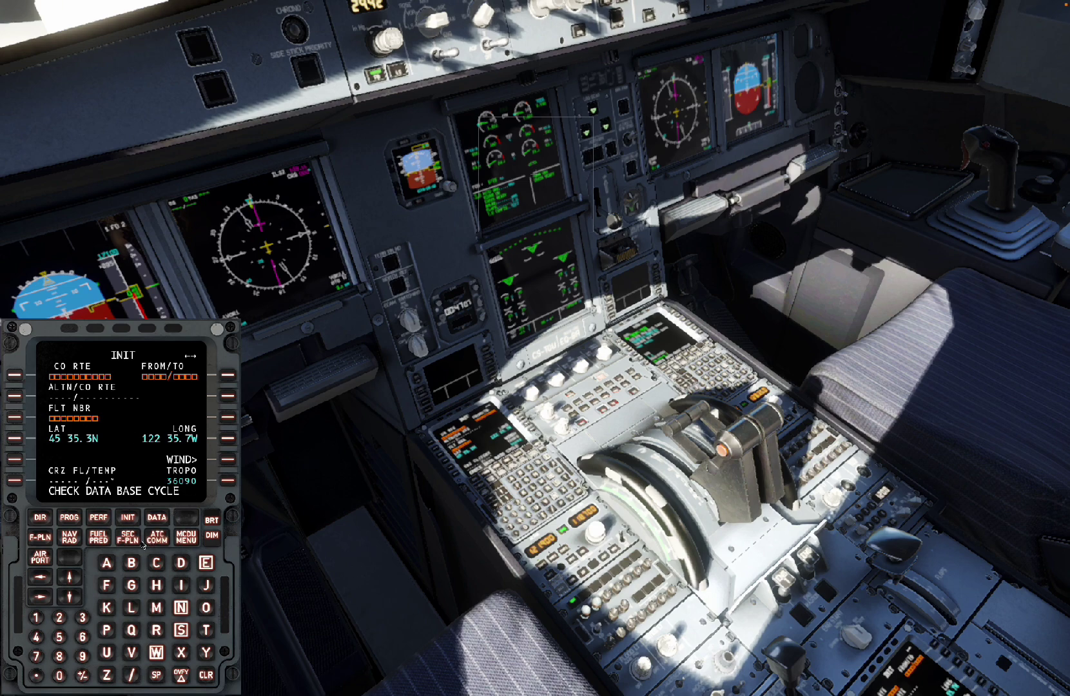
{"action": "key", "text": "ctrl+Up"}
In Finder, go to X-Plane 12 › Output › FMS plans to find KPDXKHIO01.fms.
{"action": "left_click", "coordinate": [57, 669]}
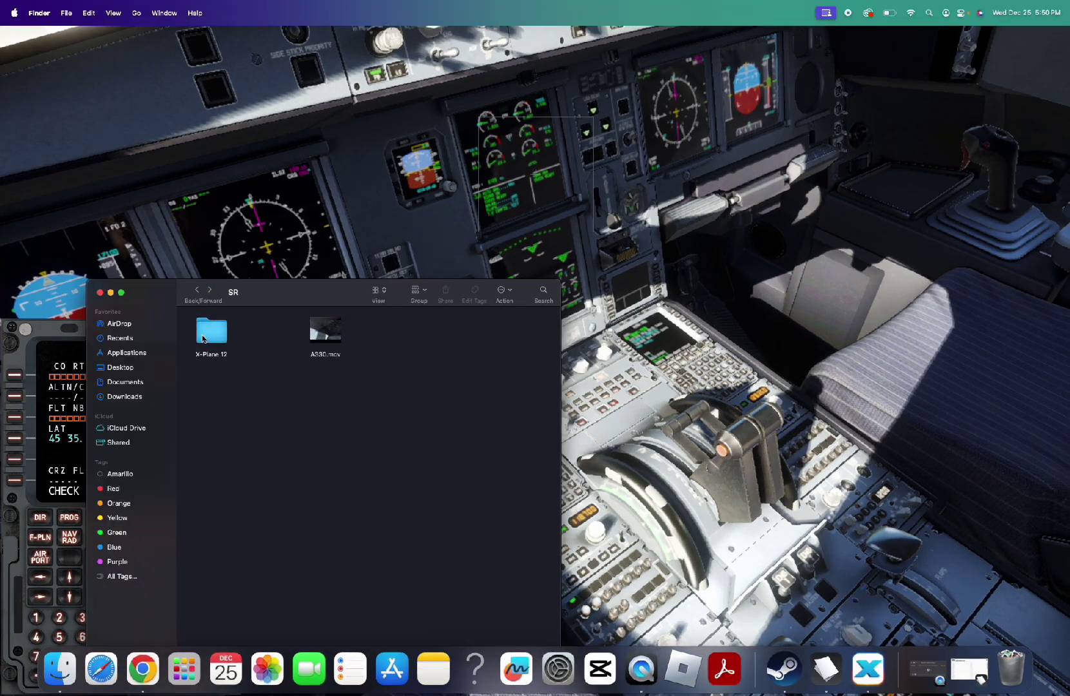
{"action": "double_click", "coordinate": [209, 331]}
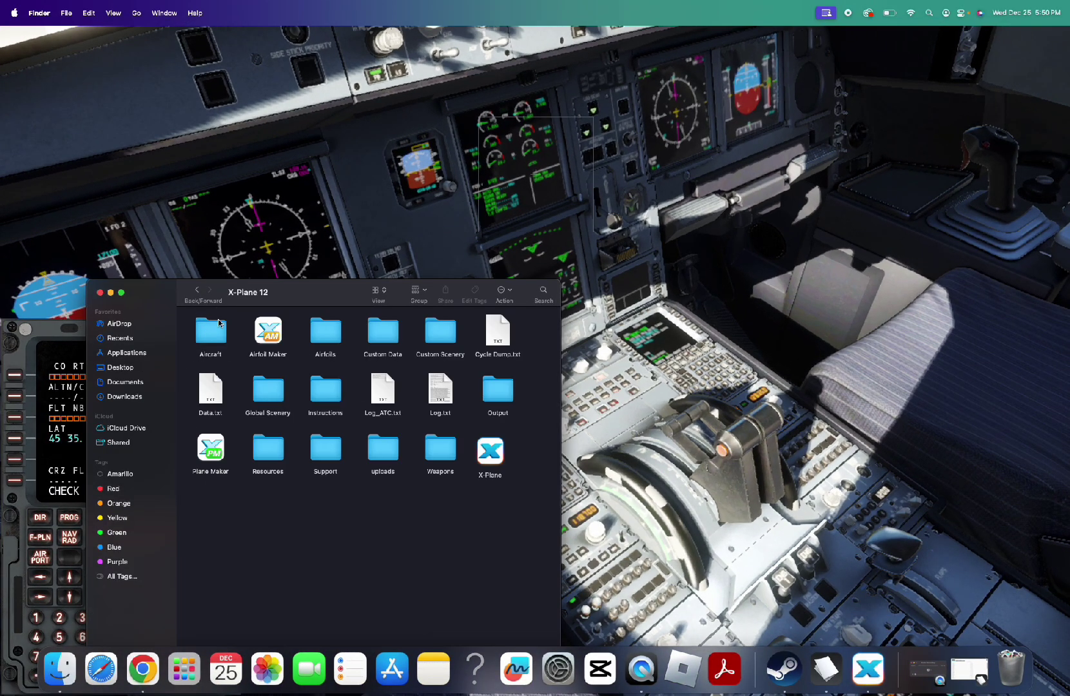
{"action": "double_click", "coordinate": [502, 396]}
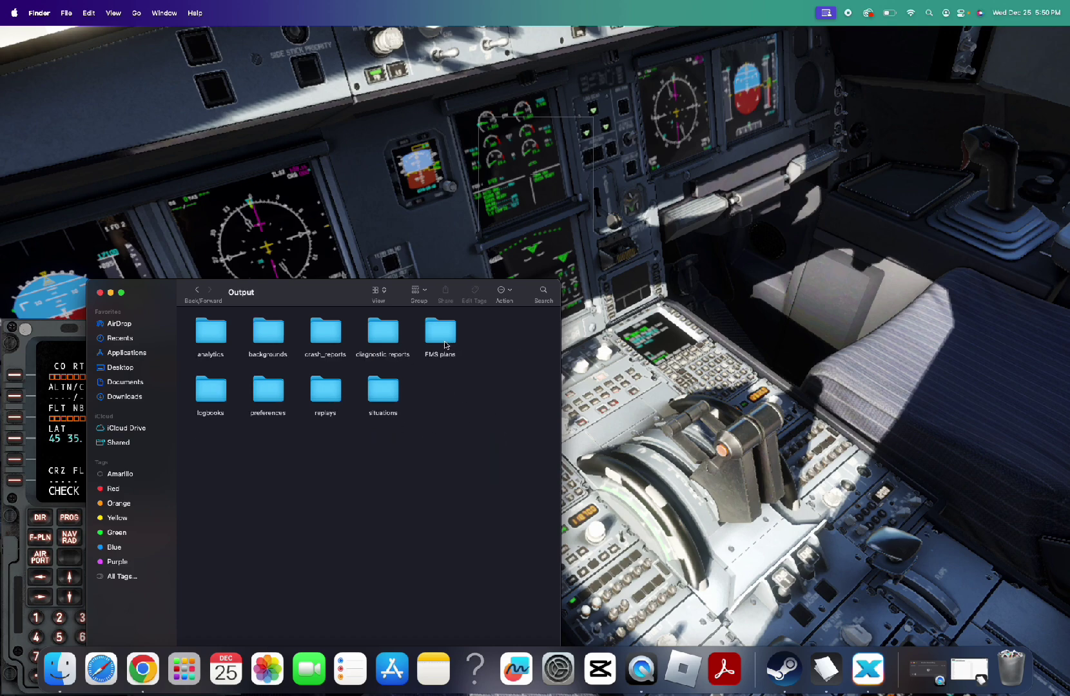
{"action": "double_click", "coordinate": [441, 332]}
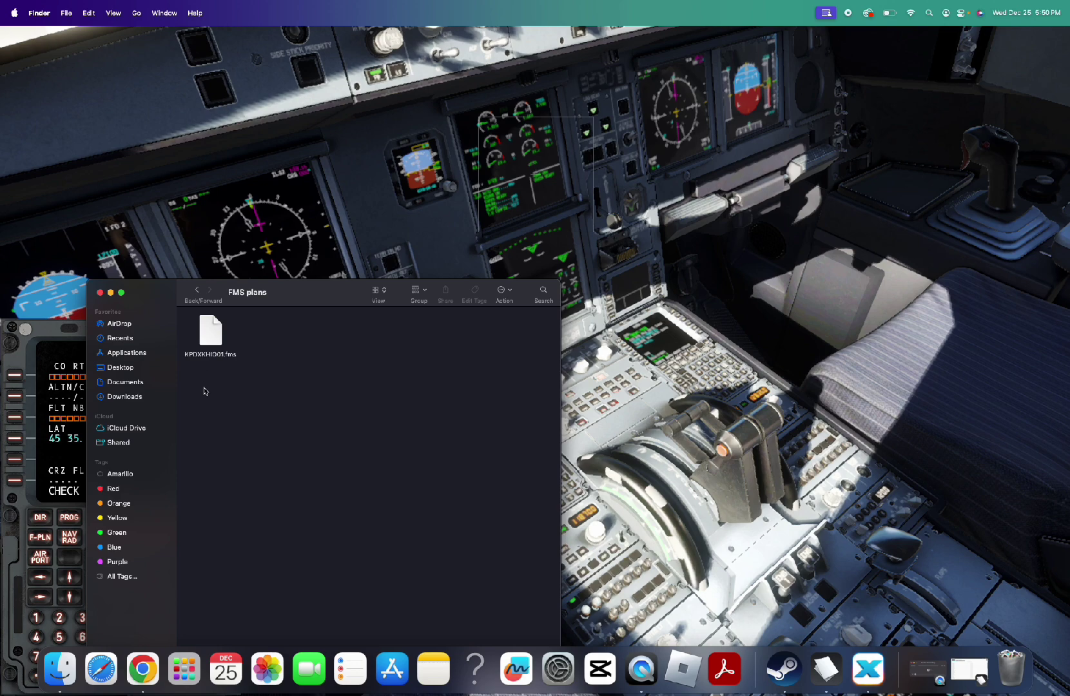
Return to the full-screen simulator, clear the CHECK DATA BASE CYCLE message, and key in KPDX.
{"action": "left_click", "coordinate": [110, 292]}
{"action": "left_click", "coordinate": [179, 274]}
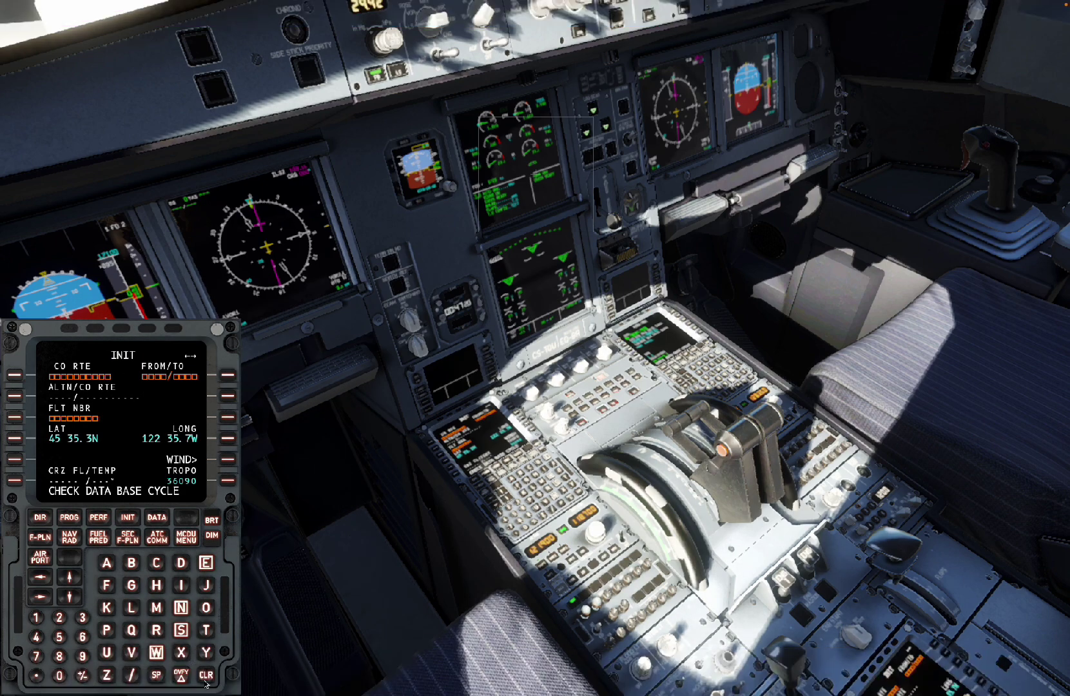
{"action": "left_click", "coordinate": [205, 677]}
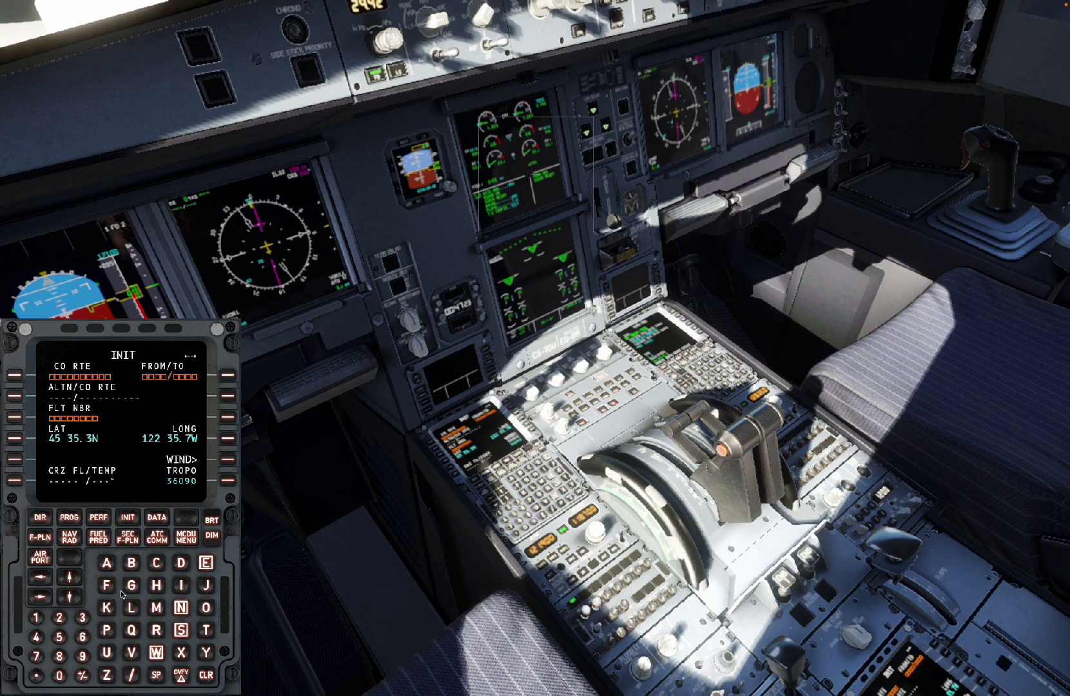
{"action": "left_click", "coordinate": [107, 608]}
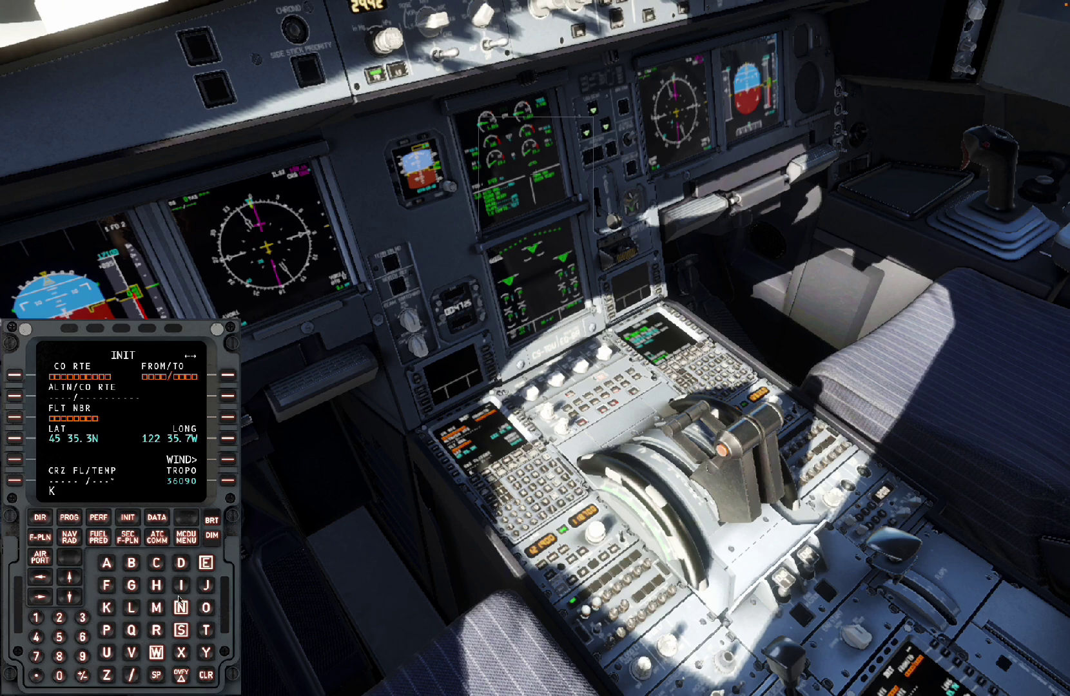
{"action": "left_click", "coordinate": [107, 632]}
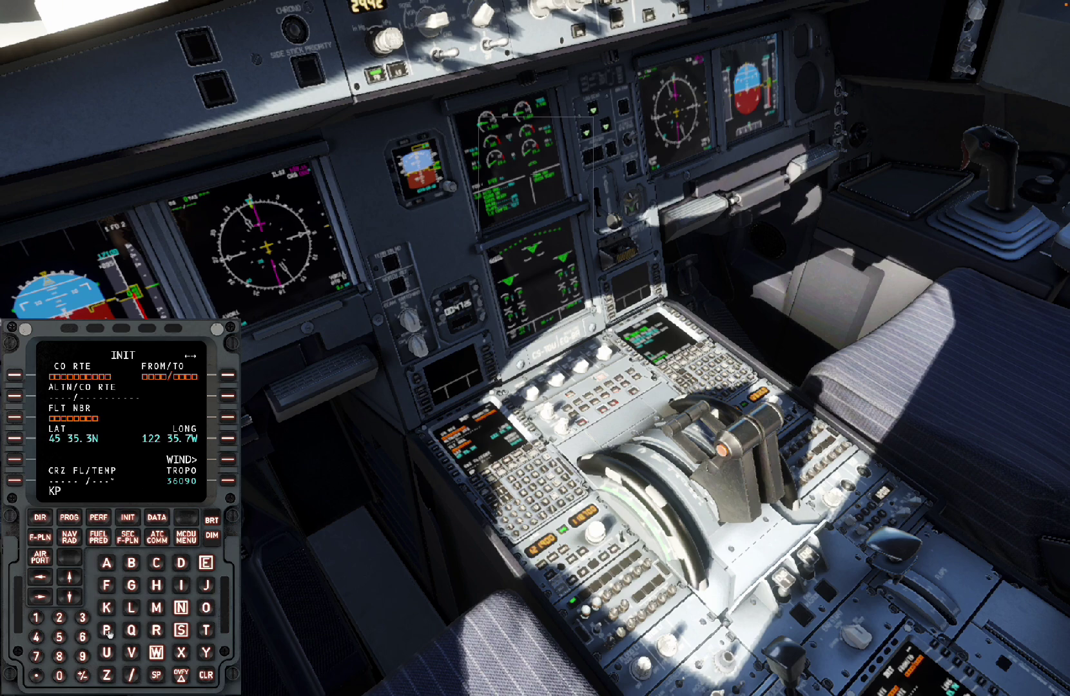
{"action": "left_click", "coordinate": [181, 563]}
{"action": "left_click", "coordinate": [181, 652]}
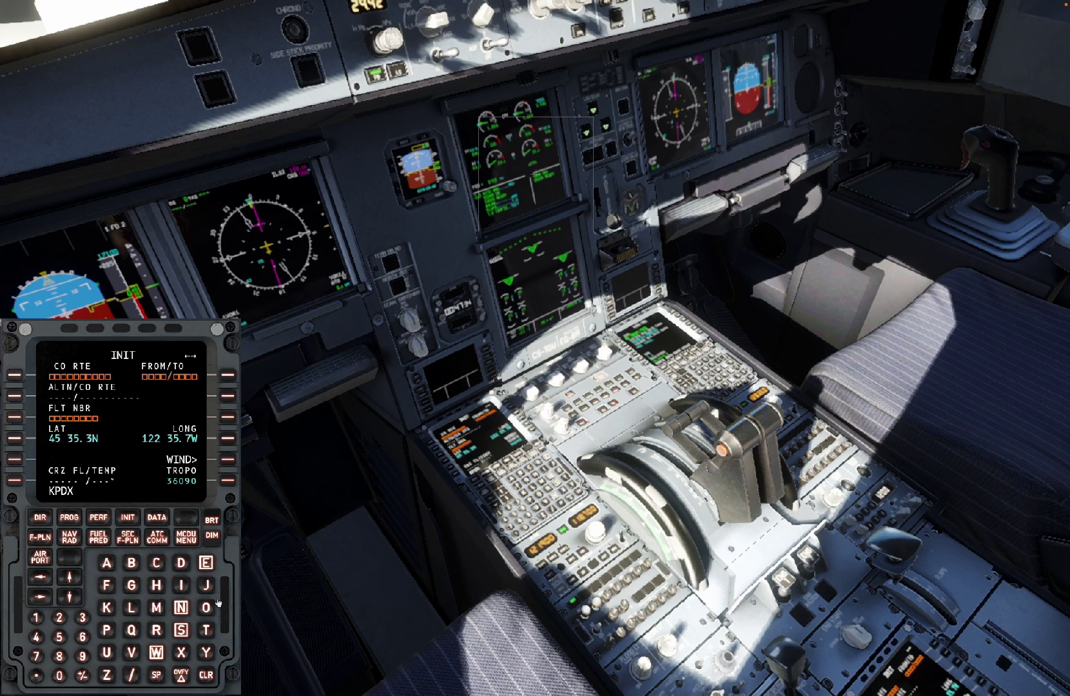
Complete KPDXKHIO01 in the scratchpad, insert it into CO RTE, and dismiss the AIRAC warning.
{"action": "left_click", "coordinate": [107, 611]}
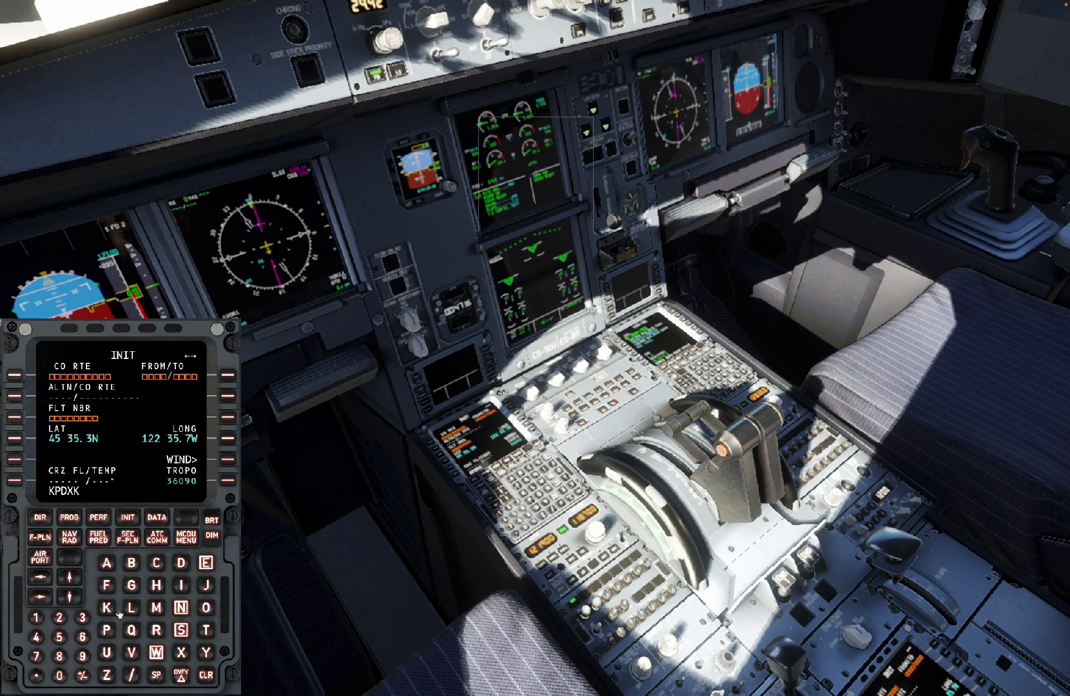
{"action": "left_click", "coordinate": [157, 585]}
{"action": "left_click", "coordinate": [179, 585]}
{"action": "left_click", "coordinate": [206, 607]}
{"action": "left_click", "coordinate": [59, 676]}
{"action": "left_click", "coordinate": [37, 617]}
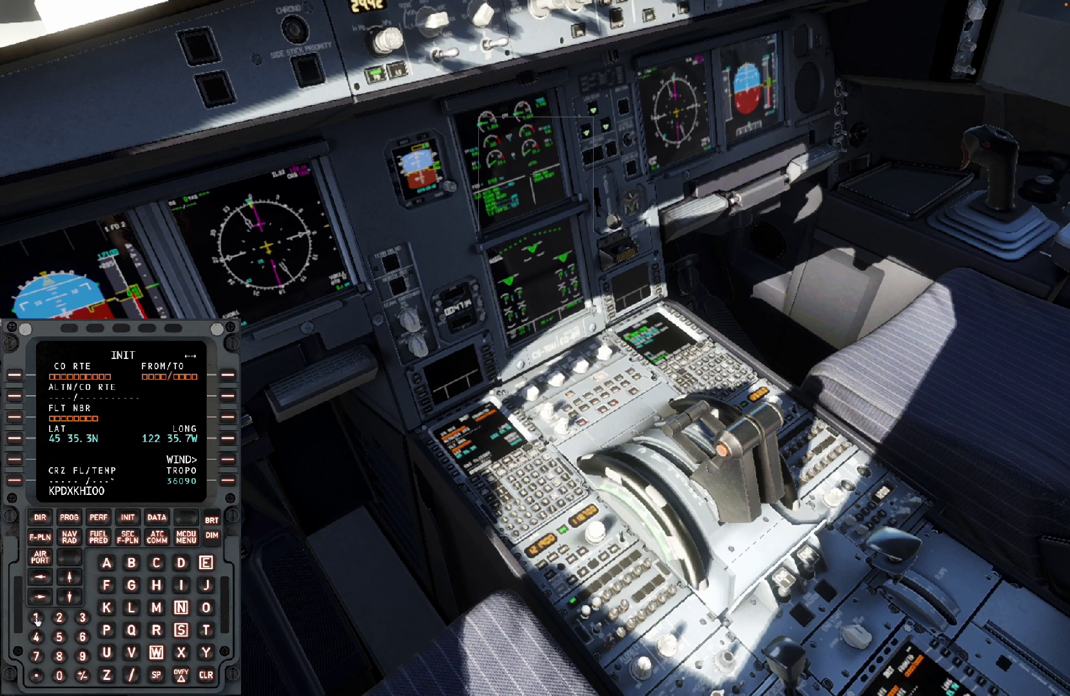
{"action": "left_click", "coordinate": [14, 376]}
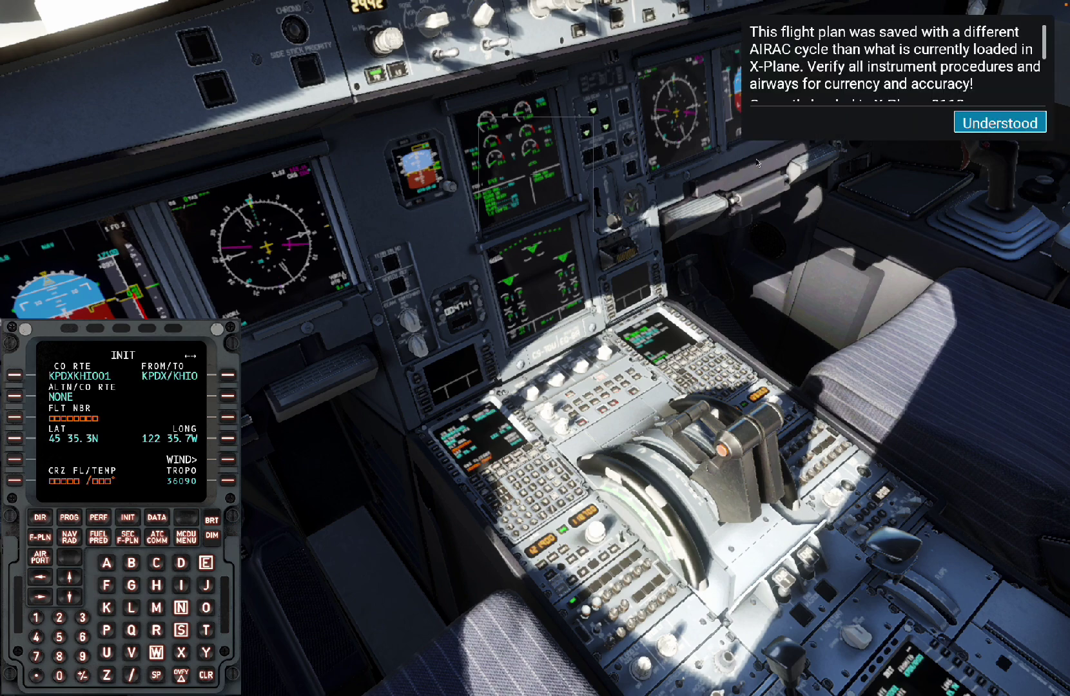
{"action": "left_click", "coordinate": [985, 128]}
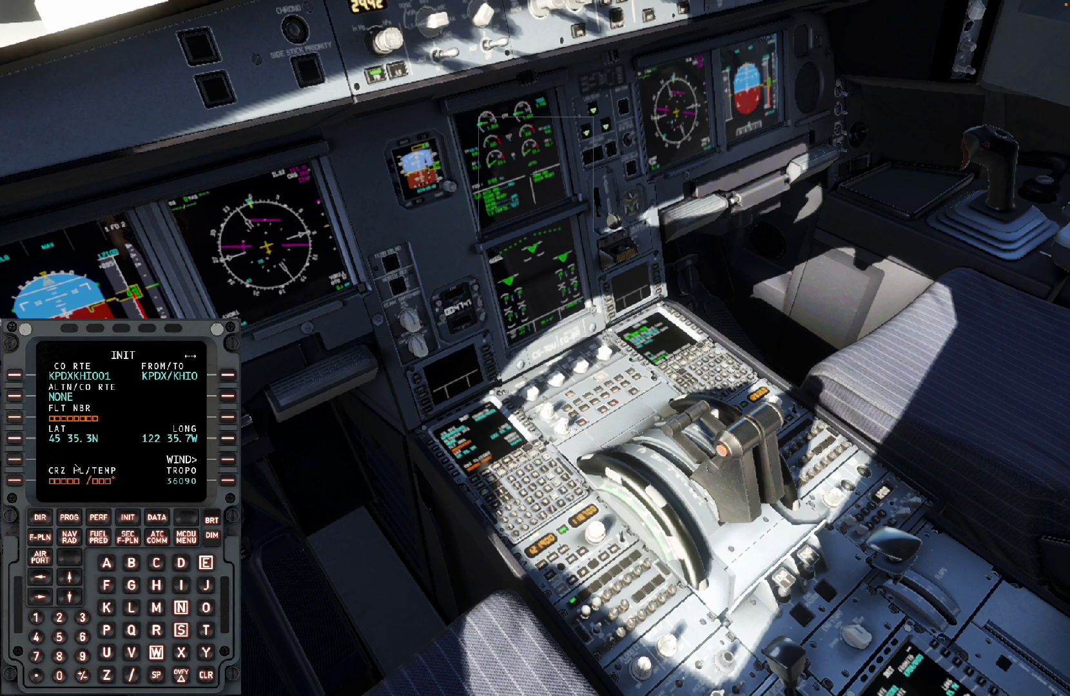
{"action": "key", "text": "ctrl+Up"}
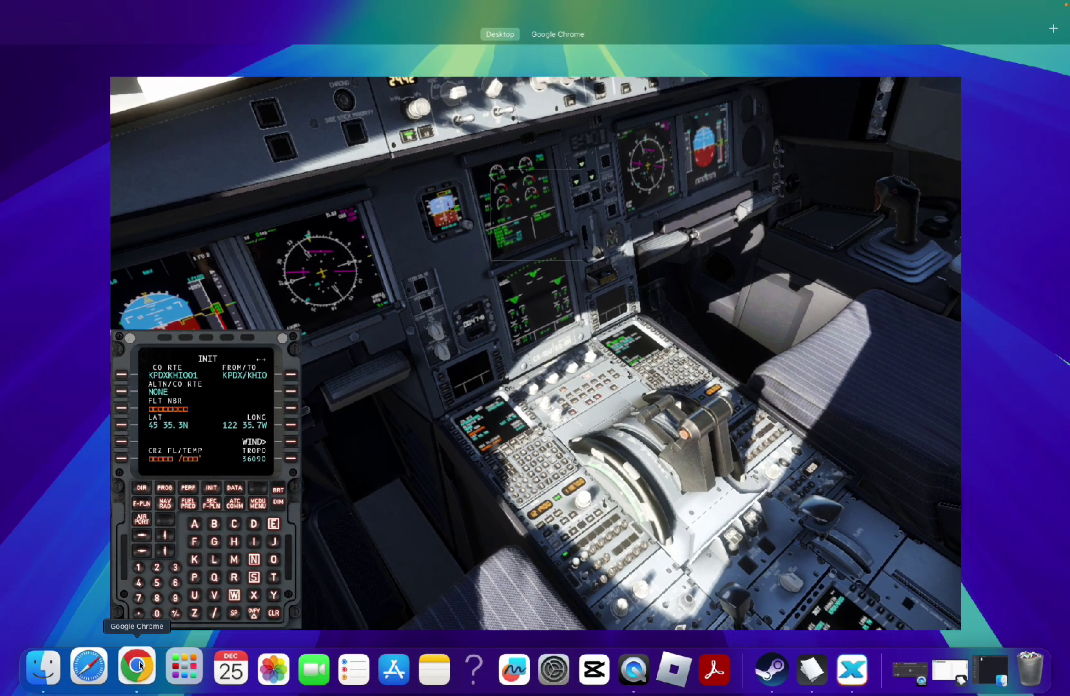
{"action": "key", "text": "ctrl+Up"}
{"action": "key", "text": "ctrl+Right"}
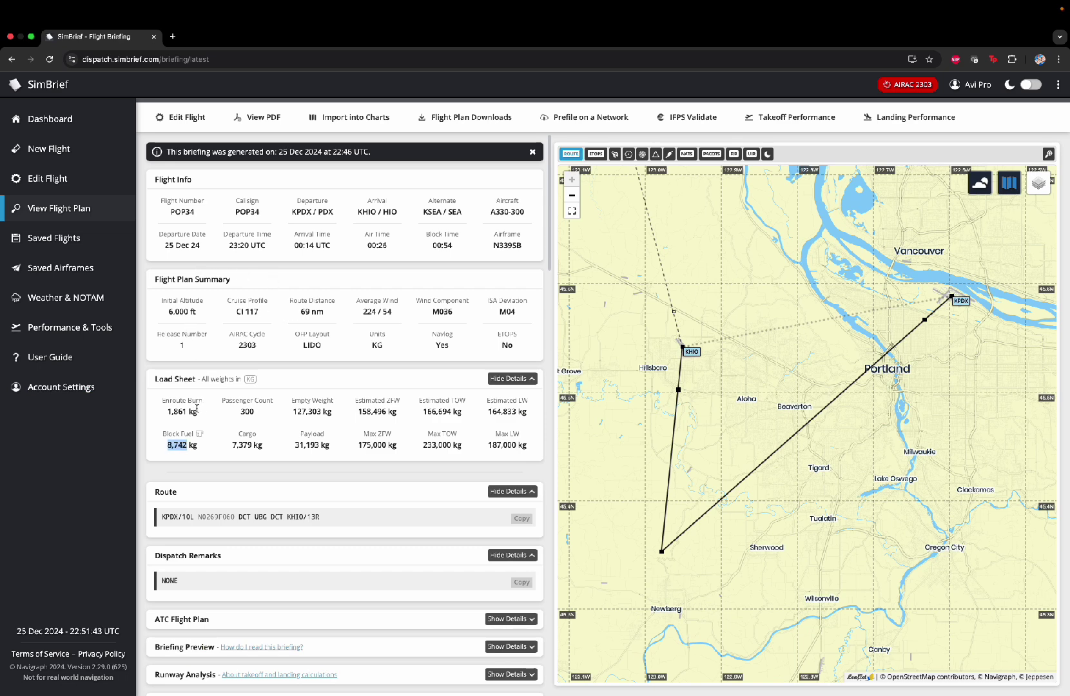
{"action": "mouse_move", "coordinate": [241, 312]}
{"action": "left_mouse_down"}
{"action": "mouse_move", "coordinate": [257, 312]}
{"action": "mouse_move", "coordinate": [231, 313]}
{"action": "mouse_move", "coordinate": [261, 313]}
{"action": "left_mouse_up"}
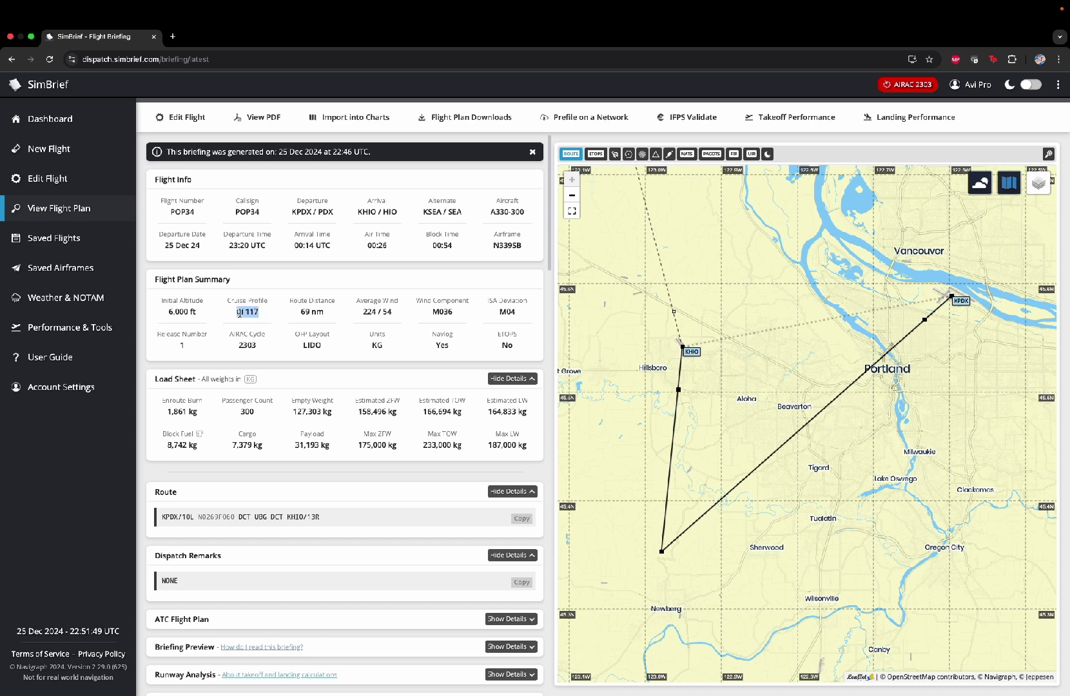
{"action": "left_click_drag", "start_coordinate": [258, 313], "coordinate": [247, 313]}
{"action": "key", "text": "ctrl+Up"}
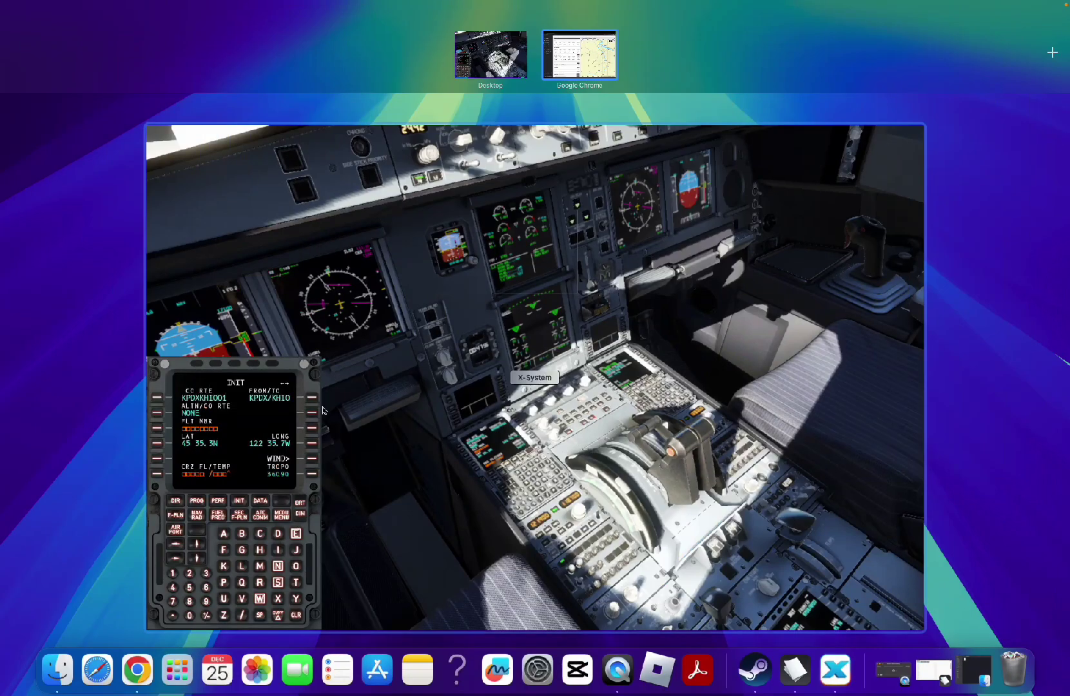
{"action": "left_click", "coordinate": [314, 386]}
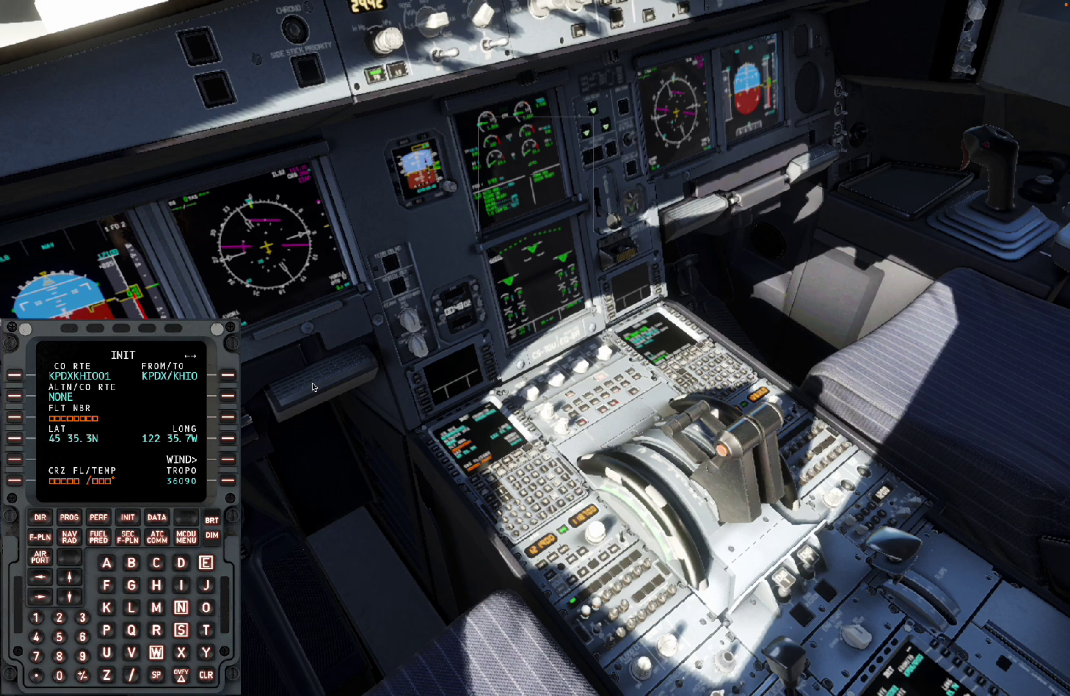
{"action": "key", "text": "ctrl+Up"}
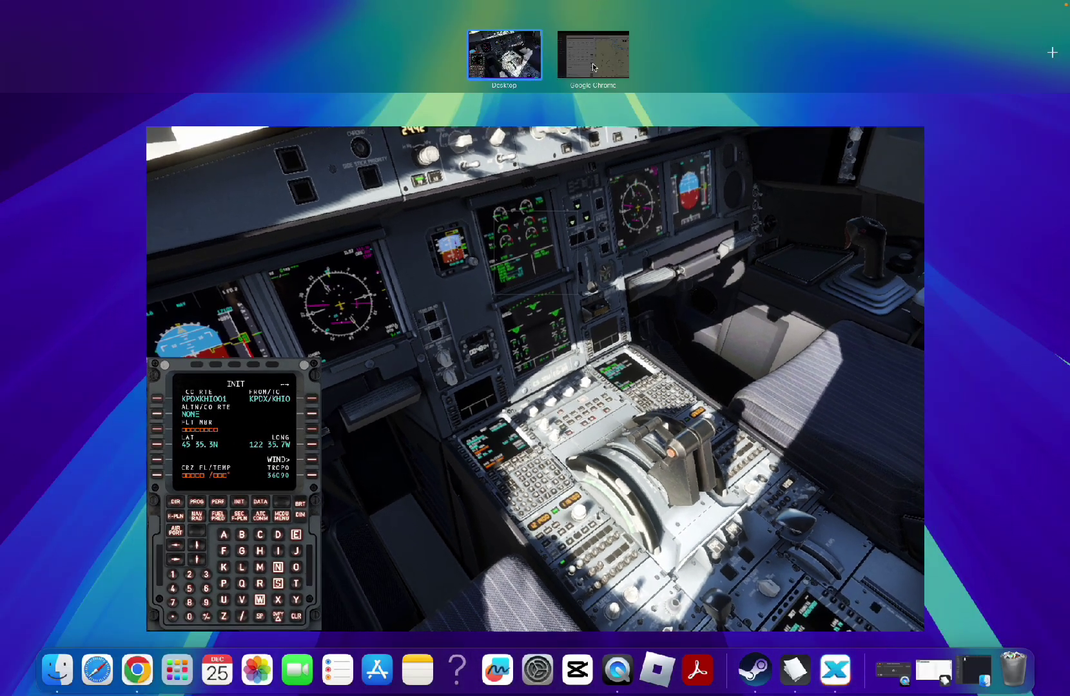
{"action": "left_click", "coordinate": [592, 50]}
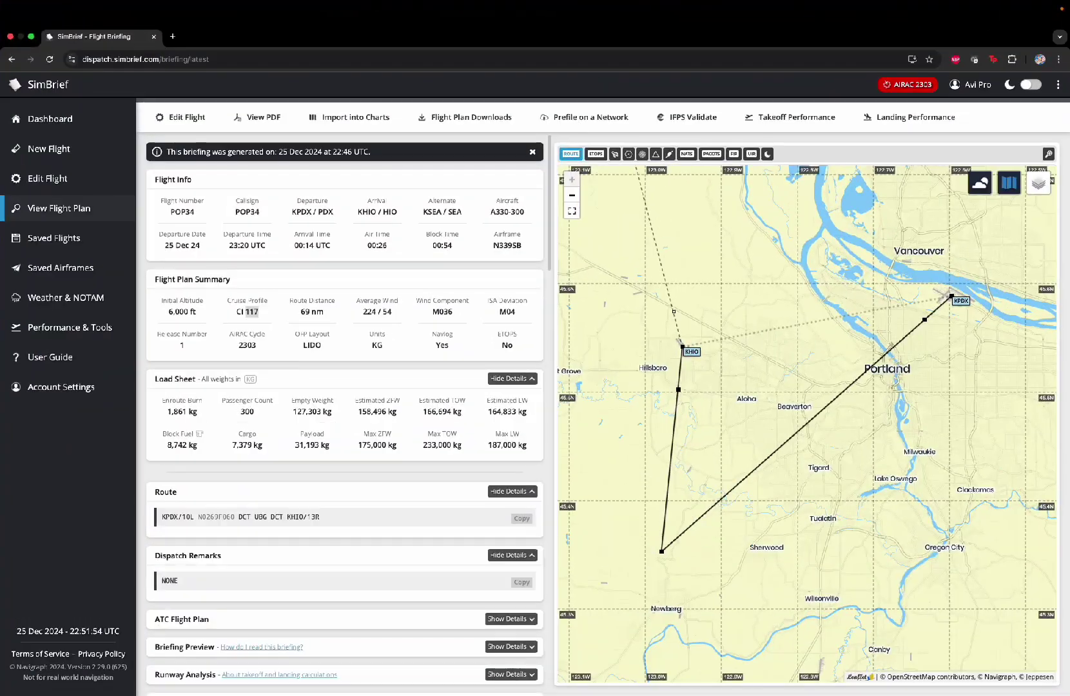
{"action": "left_click", "coordinate": [258, 313]}
{"action": "left_click_drag", "start_coordinate": [233, 314], "coordinate": [264, 318]}
{"action": "left_click", "coordinate": [231, 320]}
{"action": "key", "text": "ctrl+Up"}
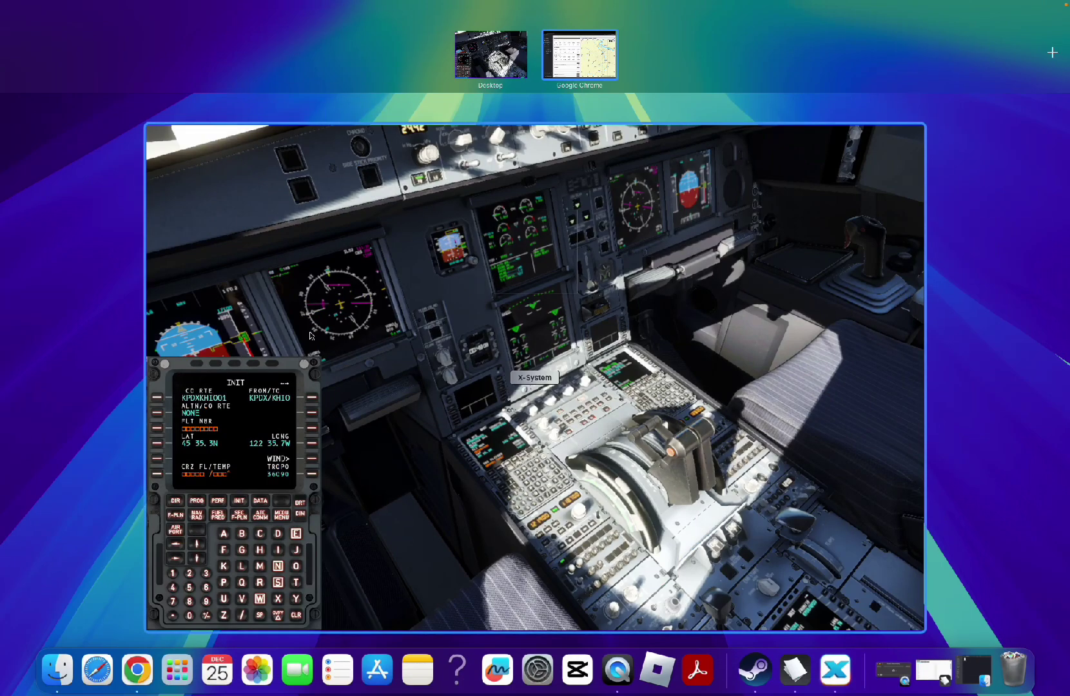
{"action": "left_click", "coordinate": [309, 335]}
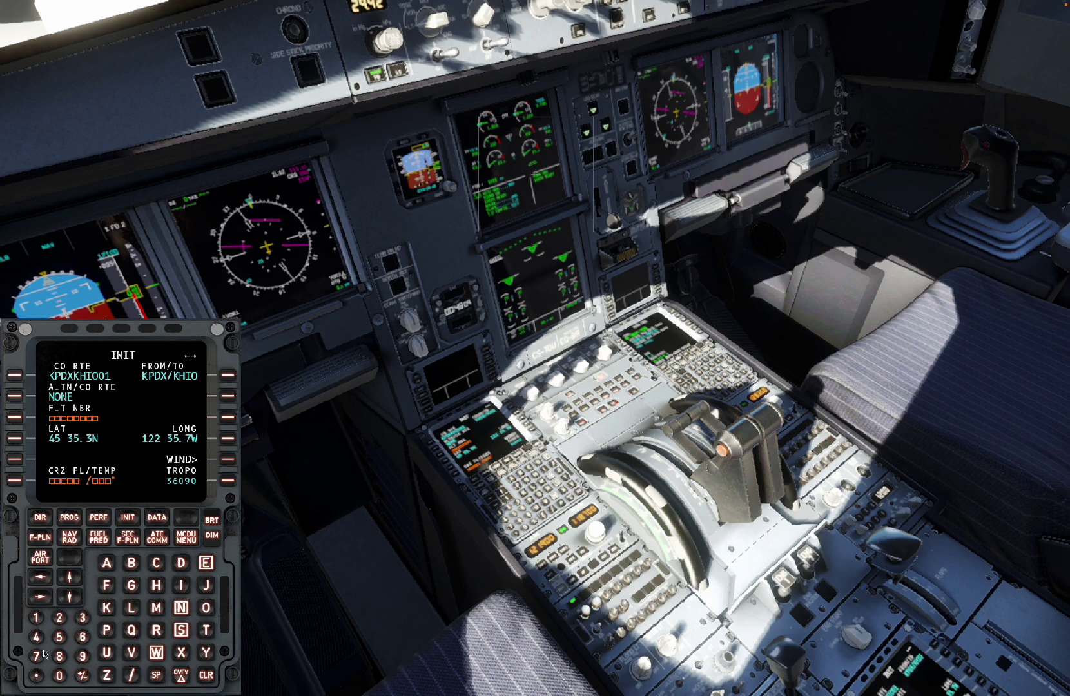
Key the cruise level into the scratchpad and enter it as CRZ FL 110 on the INIT page.
{"action": "left_click", "coordinate": [36, 618]}
{"action": "left_click", "coordinate": [37, 656]}
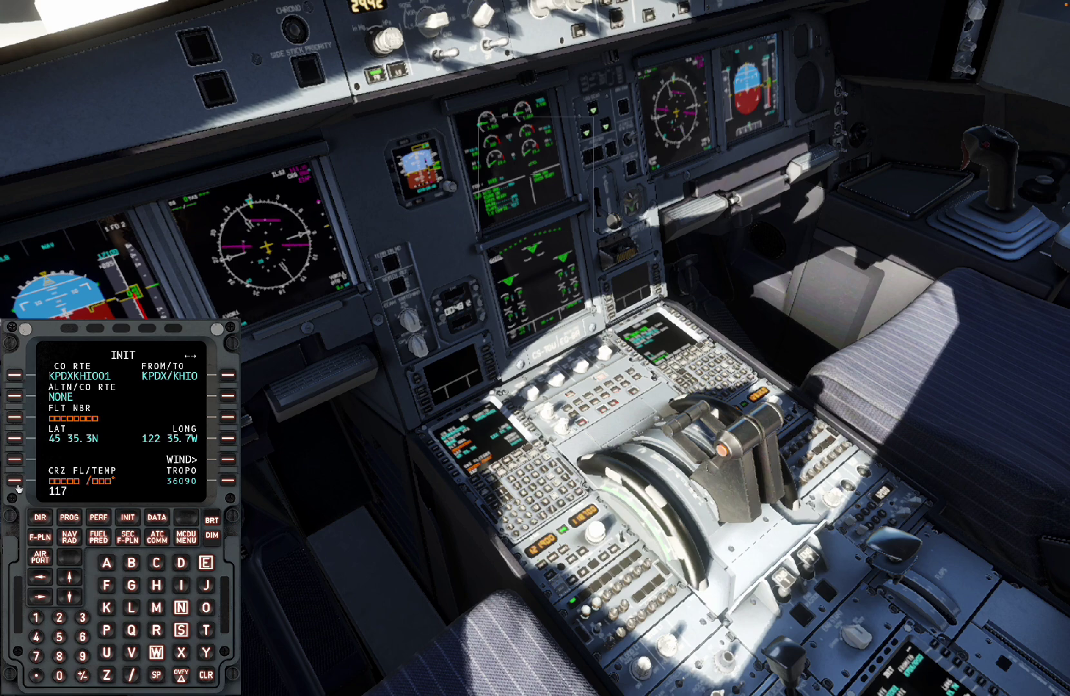
{"action": "left_click", "coordinate": [15, 481]}
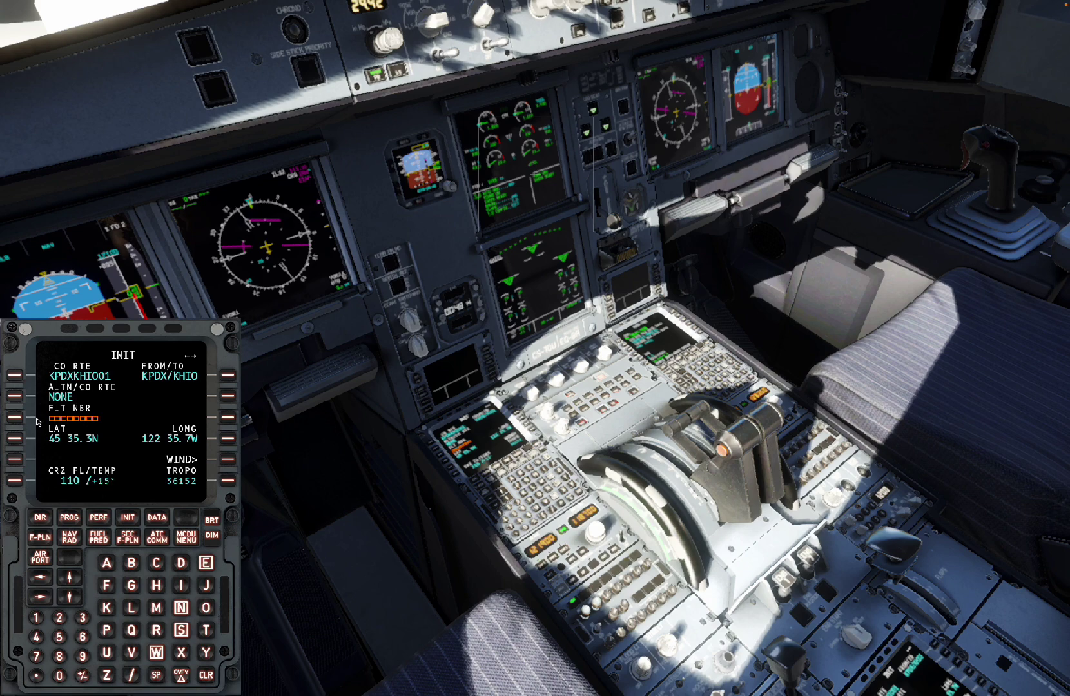
{"action": "key", "text": "ctrl+Up"}
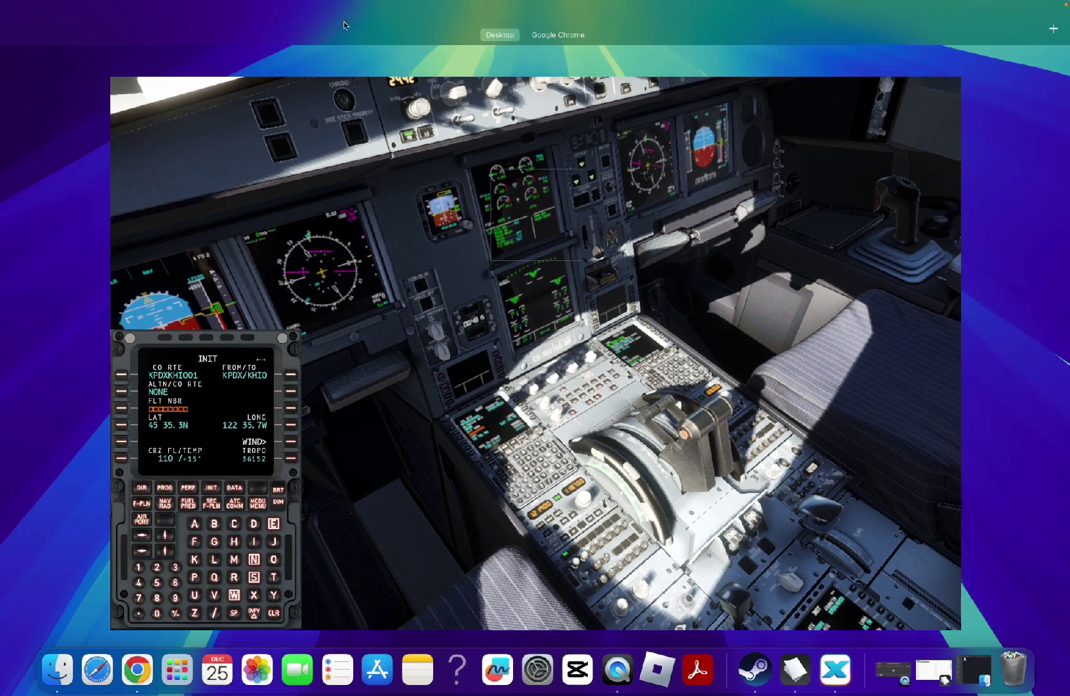
{"action": "key", "text": "ctrl+Right"}
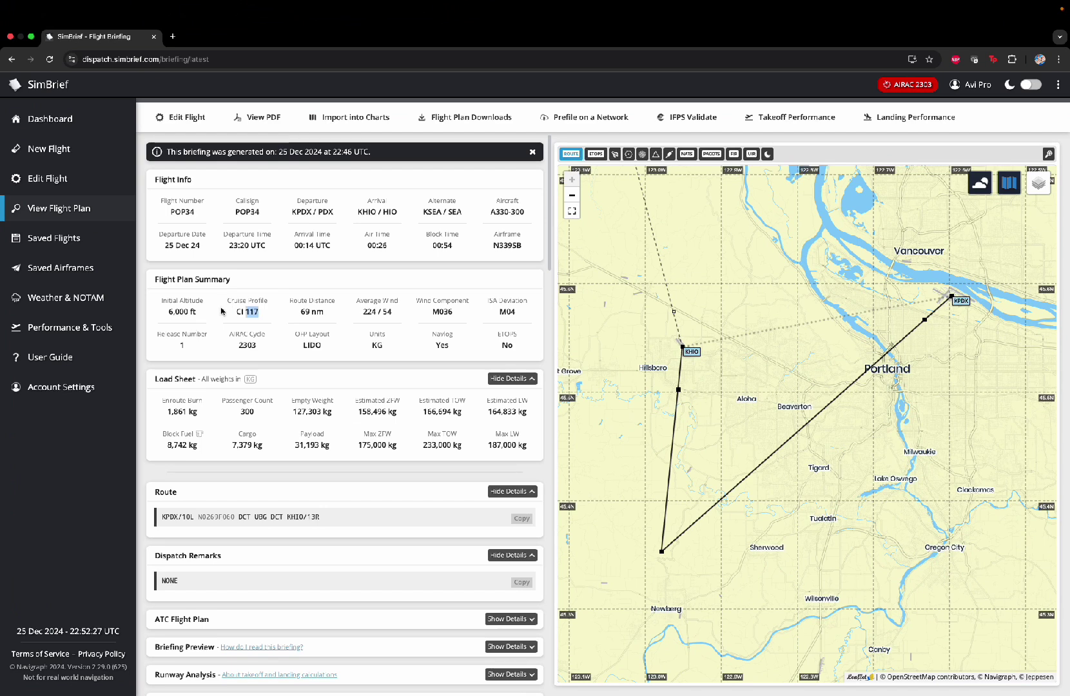
{"action": "left_click", "coordinate": [245, 279]}
{"action": "double_click", "coordinate": [171, 211]}
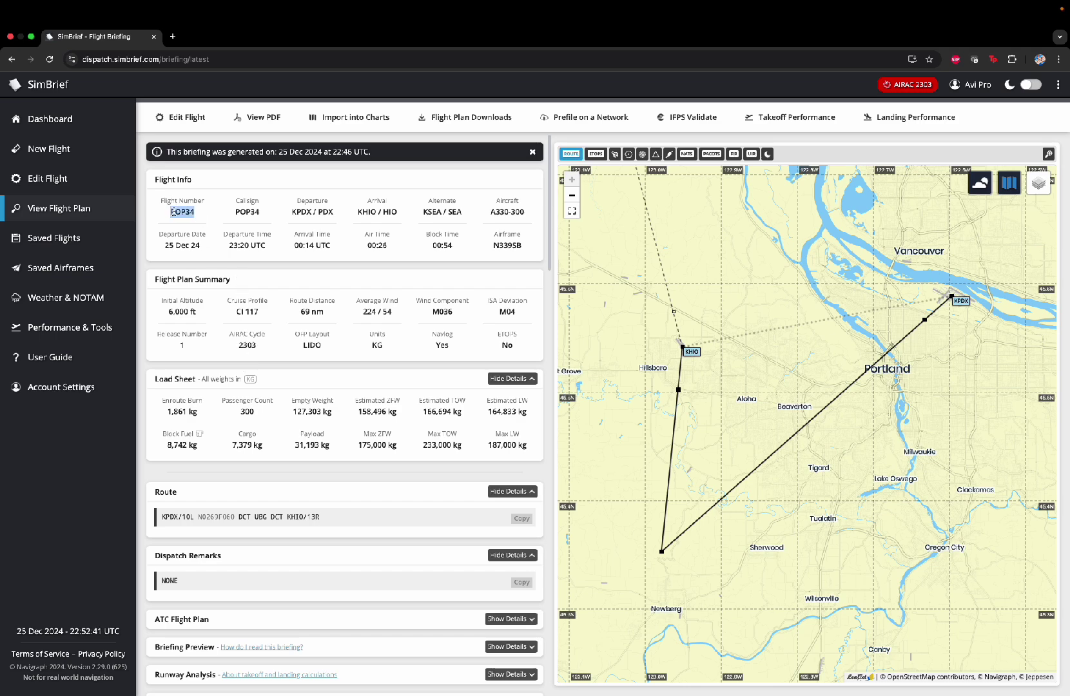
{"action": "key", "text": "ctrl+Up"}
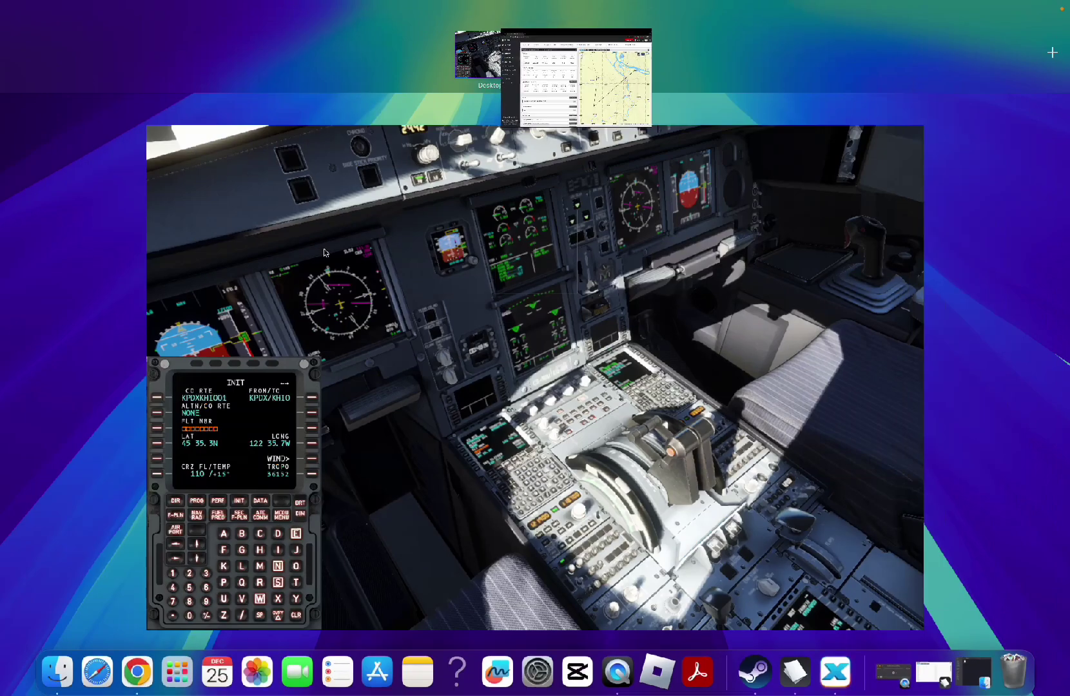
{"action": "left_click", "coordinate": [165, 502]}
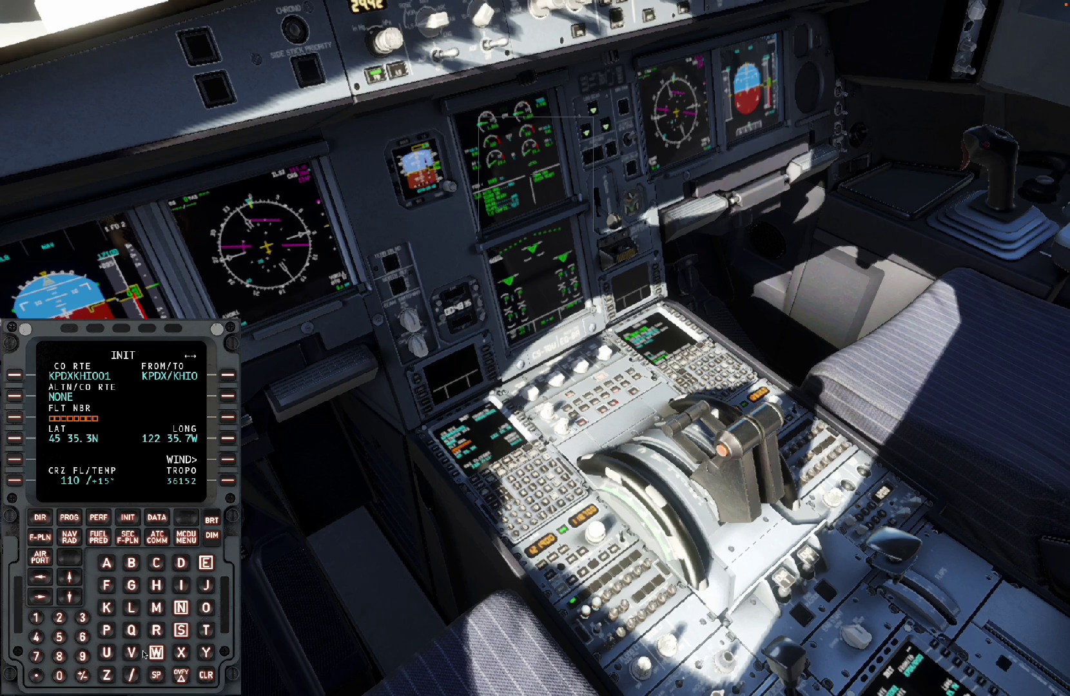
Key POP84 into the MCDU scratchpad and enter it into FLT NBR.
{"action": "left_click", "coordinate": [107, 631]}
{"action": "left_click", "coordinate": [206, 609]}
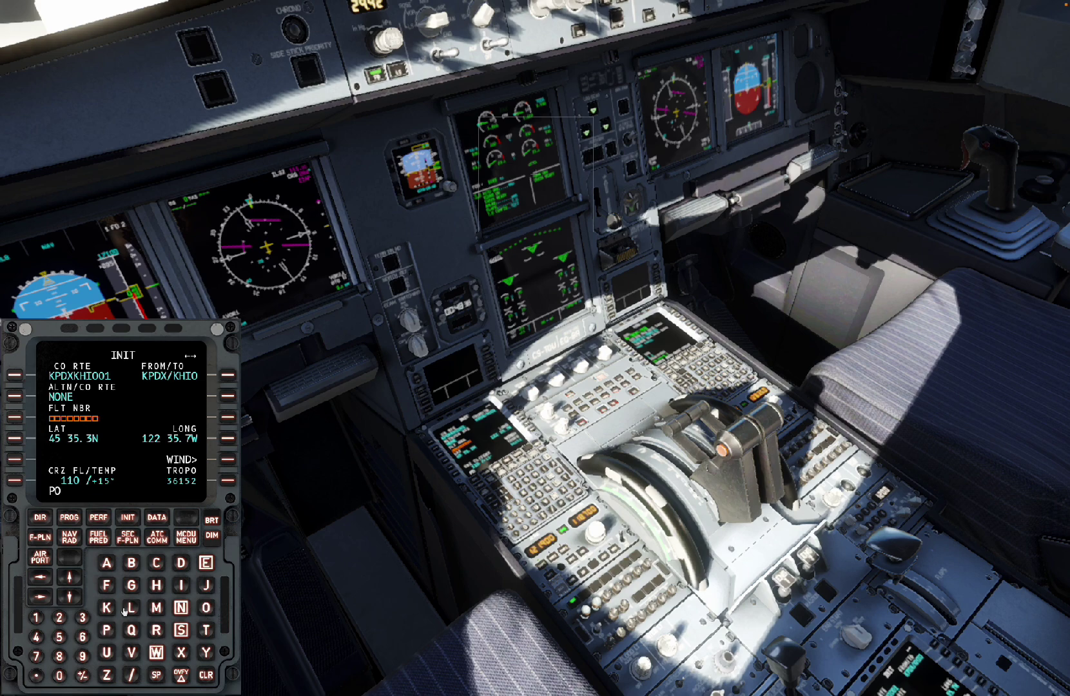
{"action": "left_click", "coordinate": [107, 630]}
{"action": "left_click", "coordinate": [59, 656]}
{"action": "left_click", "coordinate": [36, 637]}
{"action": "left_click", "coordinate": [15, 419]}
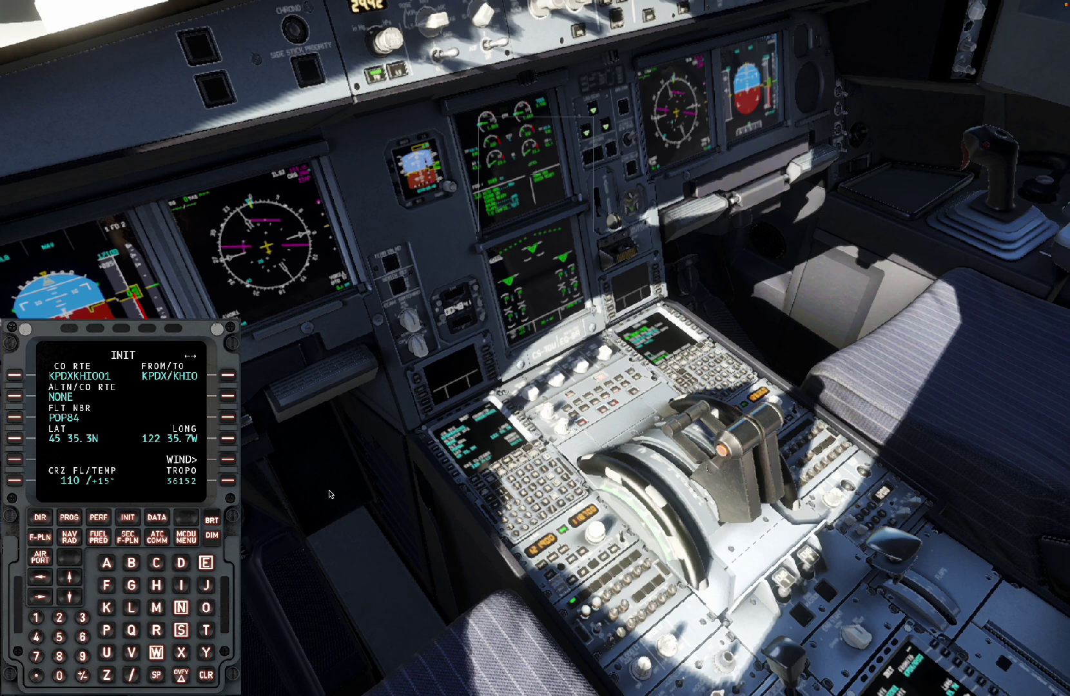
Close the MCDU popup and look forward and out the left side window.
{"action": "key", "text": "alt+1"}
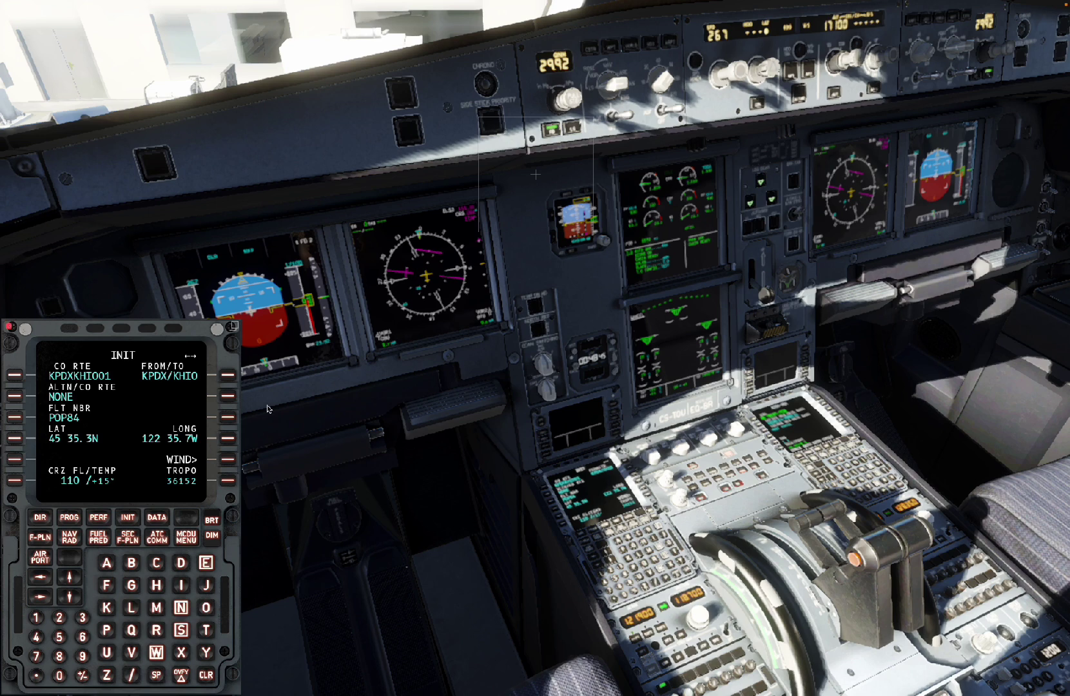
{"action": "left_click", "coordinate": [12, 327]}
{"action": "key", "text": "KP_1"}
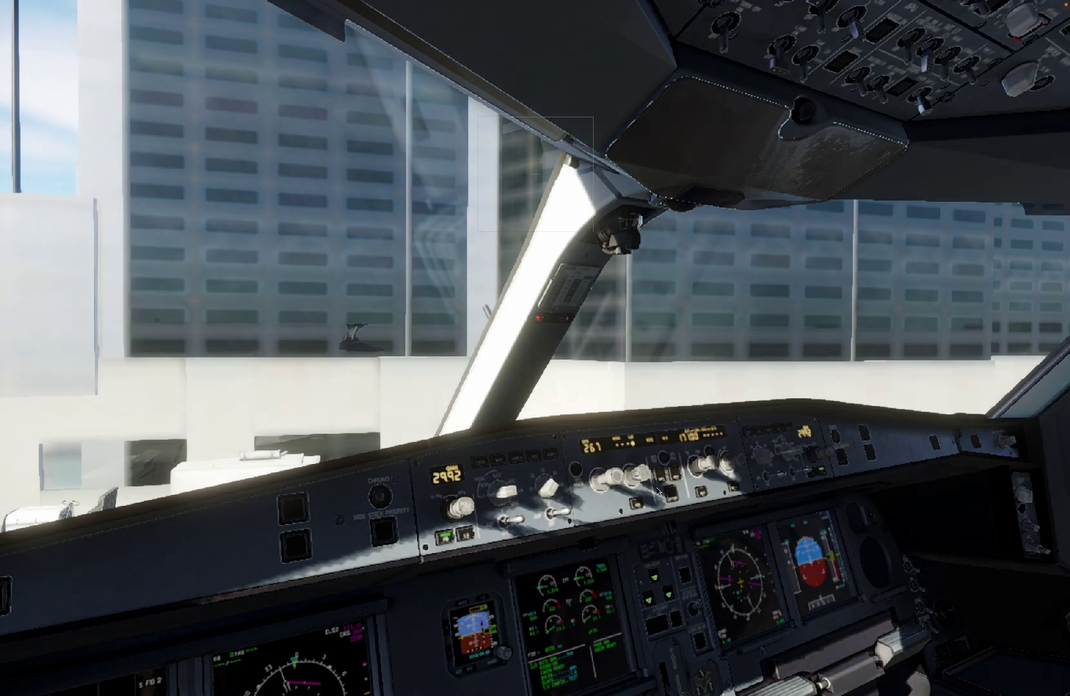
{"action": "key", "text": "KP_4"}
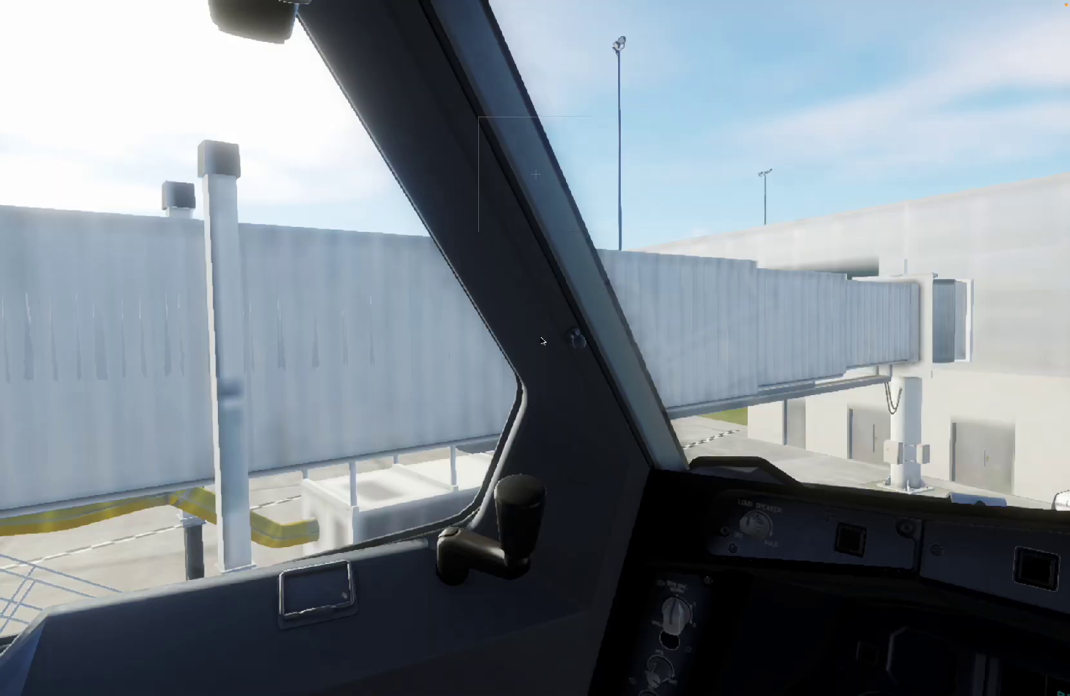